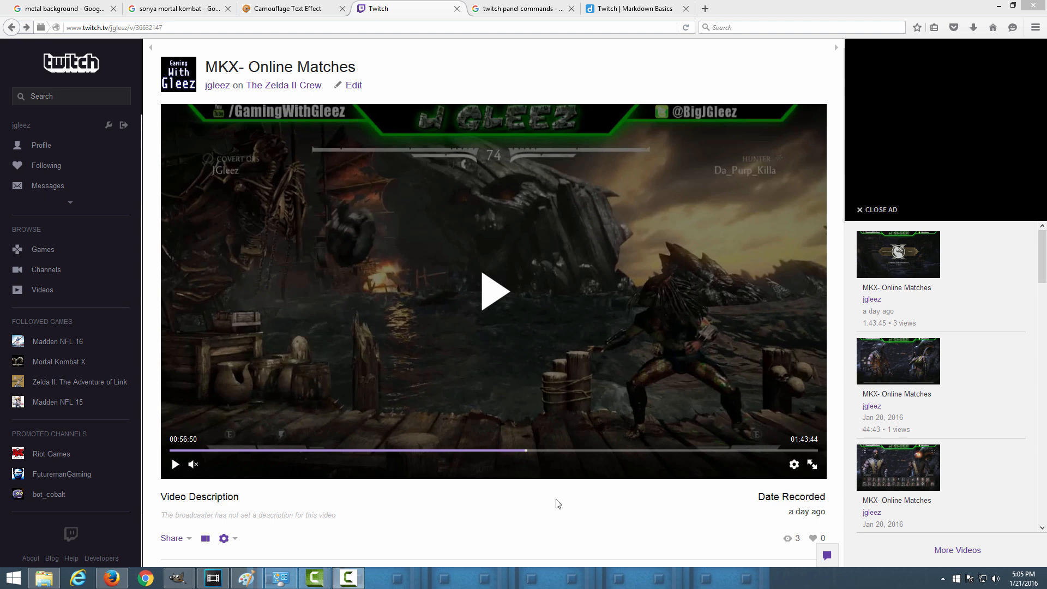
- Look through the channel's existing info panels below the video, including their images, descriptions and links
{"action": "scroll", "coordinate": [562, 504], "scroll_direction": "down", "scroll_amount": 5}
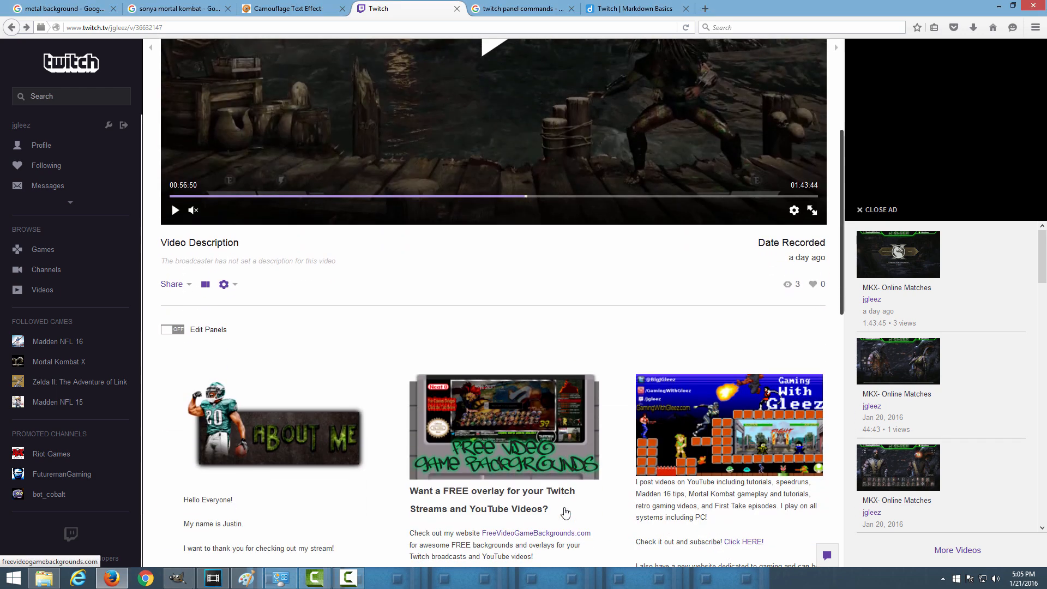
{"action": "scroll", "coordinate": [565, 512], "scroll_direction": "down", "scroll_amount": 5}
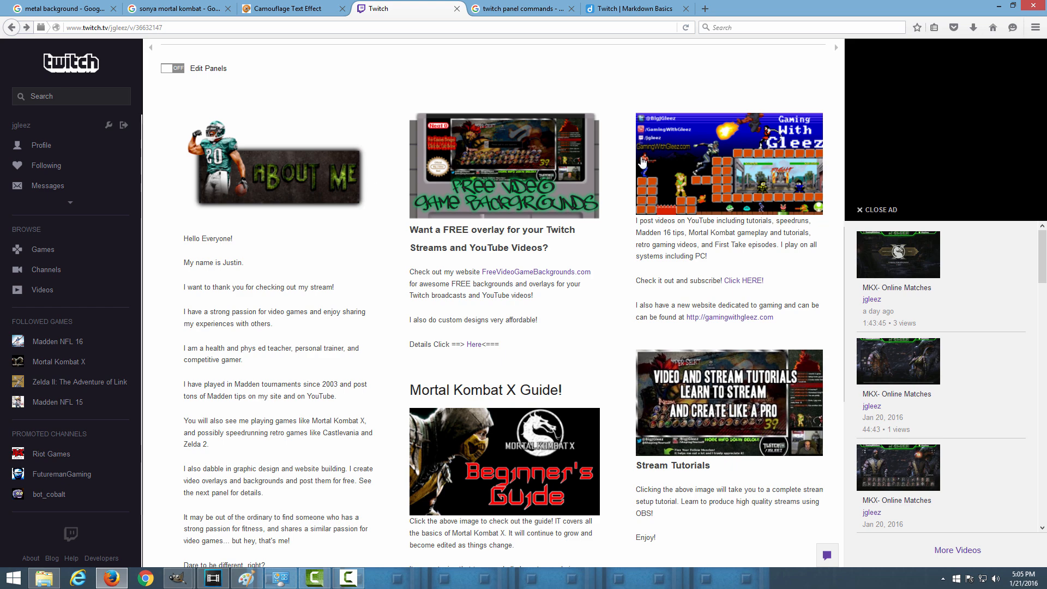
{"action": "scroll", "coordinate": [392, 376], "scroll_direction": "down", "scroll_amount": 3}
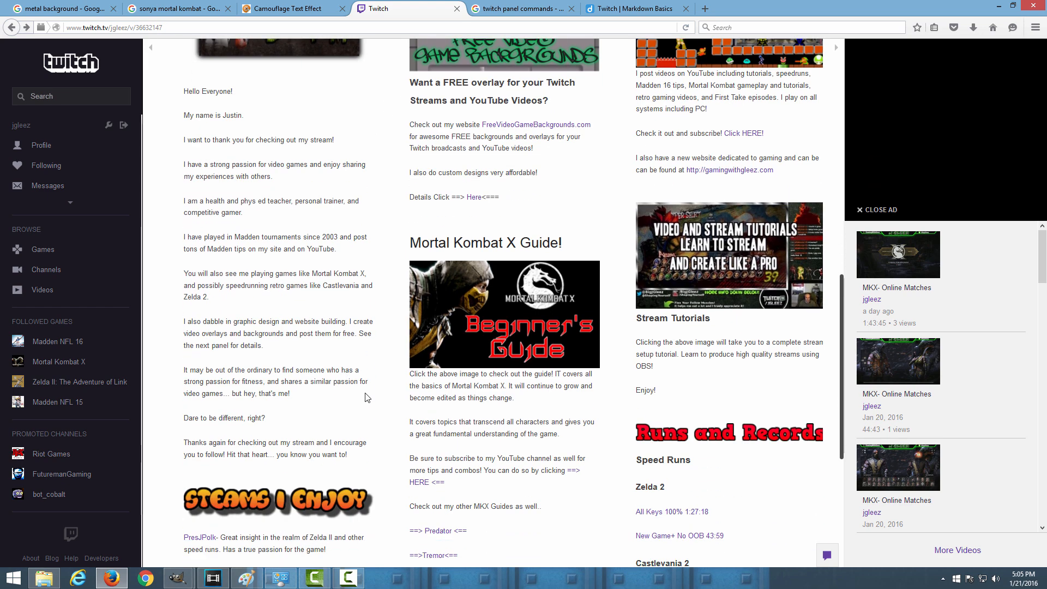
{"action": "scroll", "coordinate": [360, 338], "scroll_direction": "up", "scroll_amount": 3}
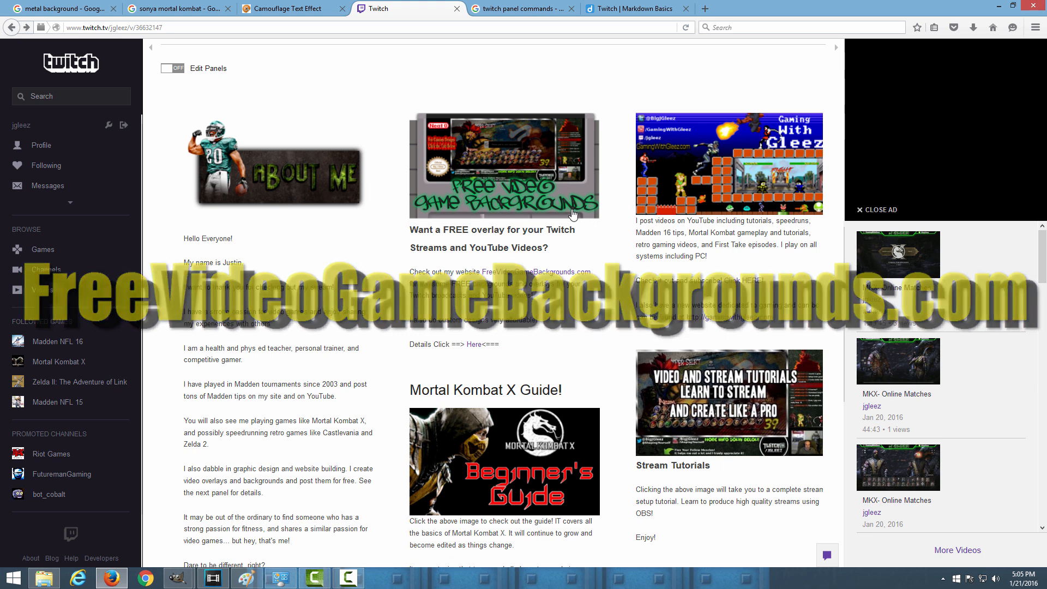
{"action": "scroll", "coordinate": [615, 300], "scroll_direction": "up", "scroll_amount": 2}
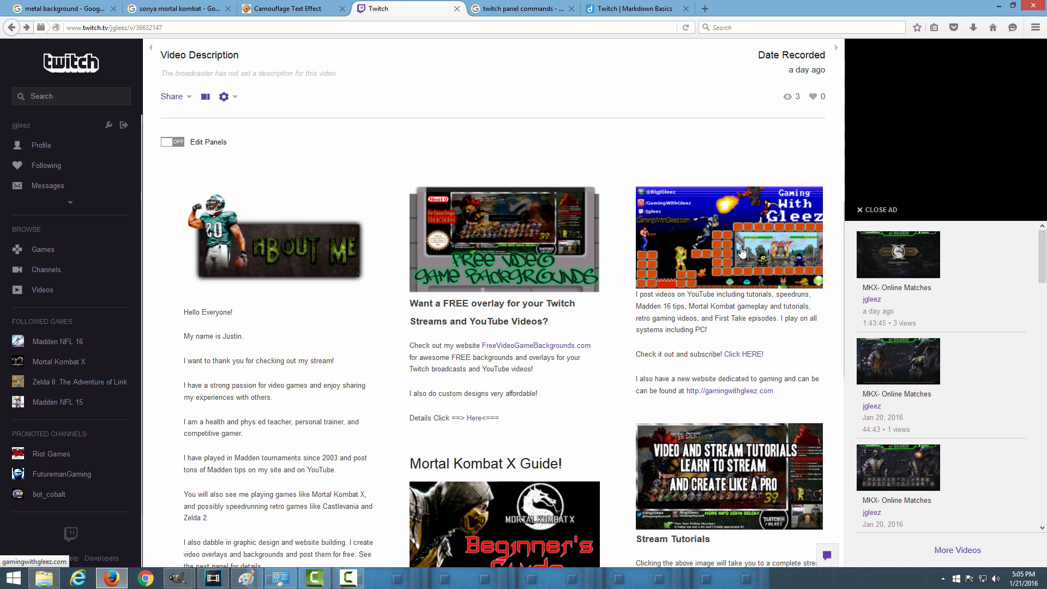
- Turn on panel editing and examine the title, image, link and description fields of the existing panels and the empty panel slot
{"action": "left_click", "coordinate": [178, 143]}
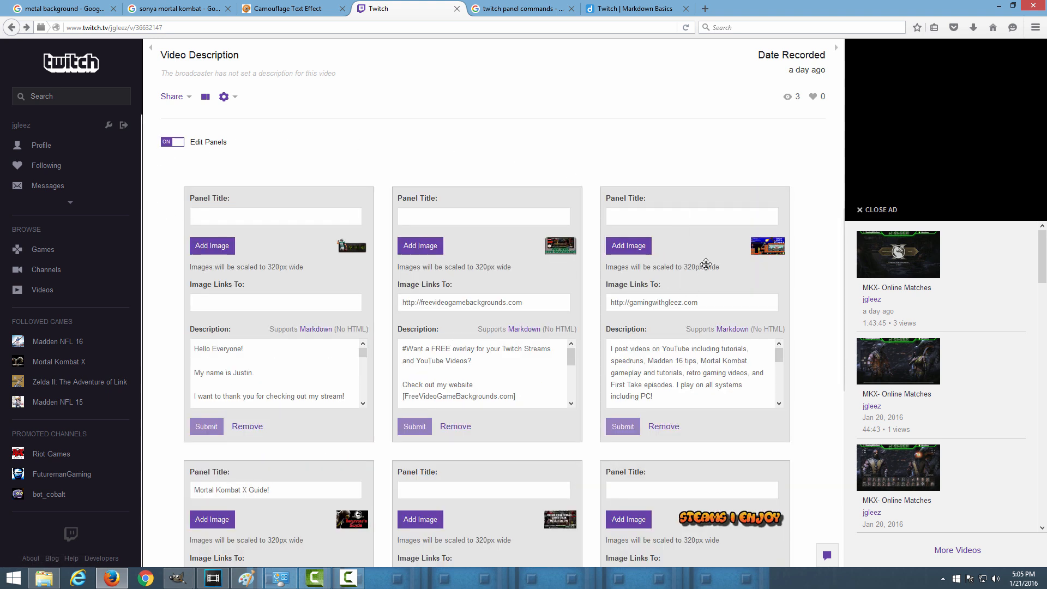
{"action": "scroll", "coordinate": [676, 281], "scroll_direction": "down", "scroll_amount": 5}
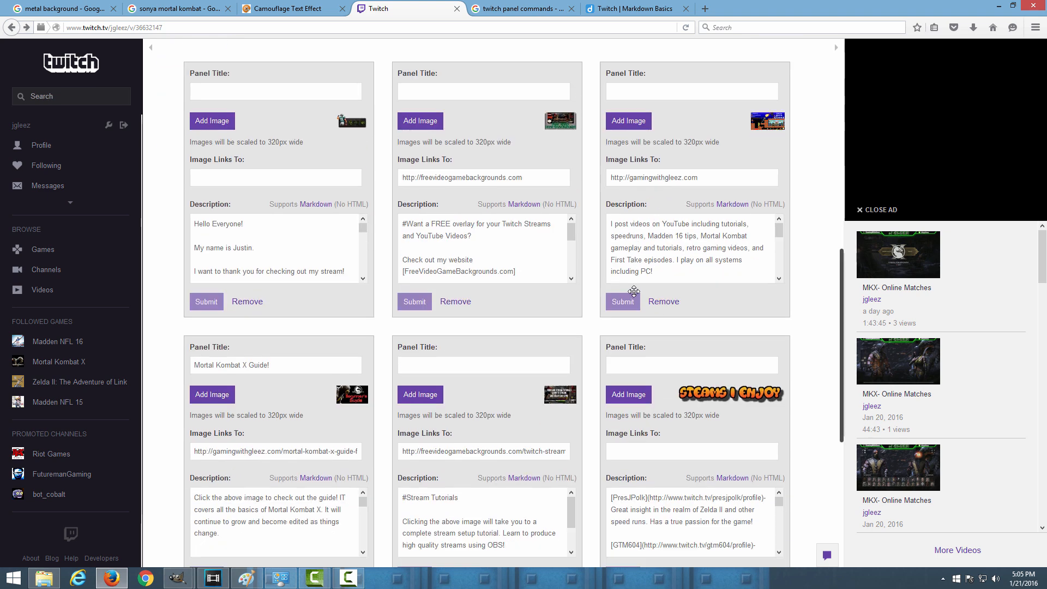
{"action": "scroll", "coordinate": [482, 420], "scroll_direction": "down", "scroll_amount": 2}
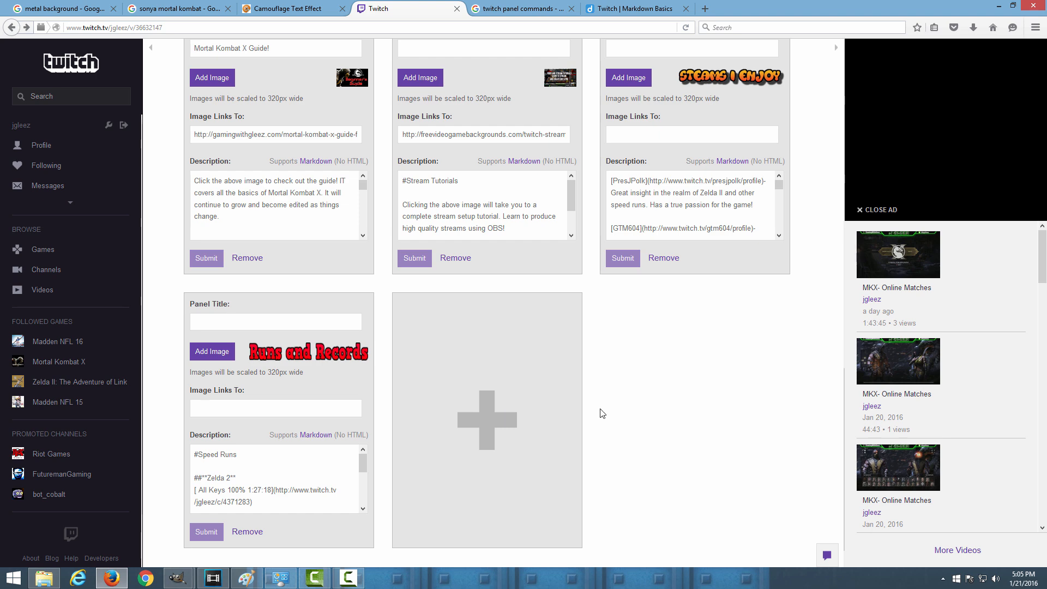
{"action": "scroll", "coordinate": [633, 385], "scroll_direction": "up", "scroll_amount": 2}
{"action": "scroll", "coordinate": [633, 384], "scroll_direction": "up", "scroll_amount": 2}
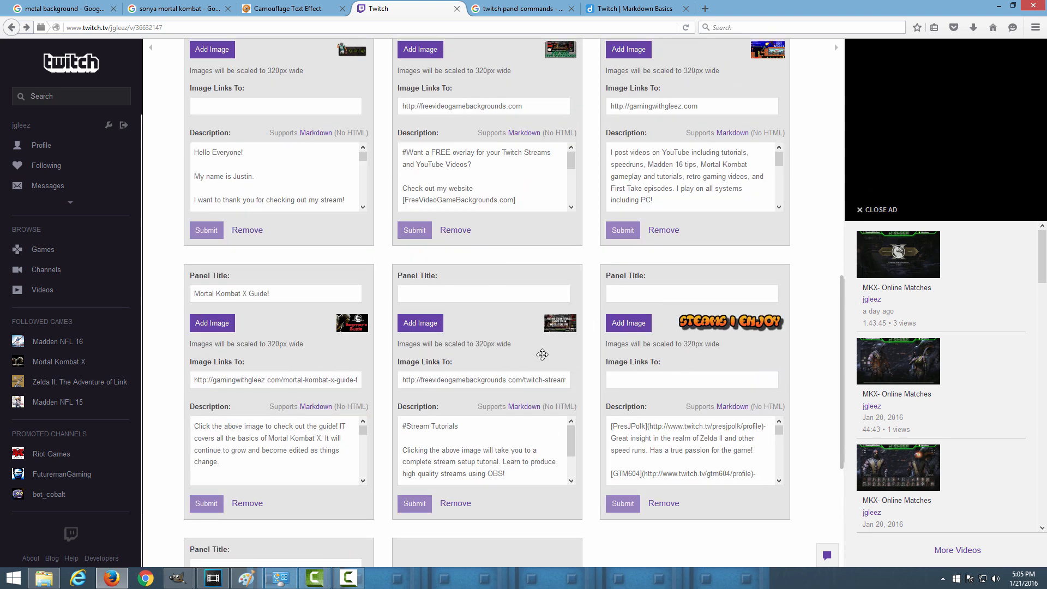
{"action": "scroll", "coordinate": [536, 330], "scroll_direction": "up", "scroll_amount": 3}
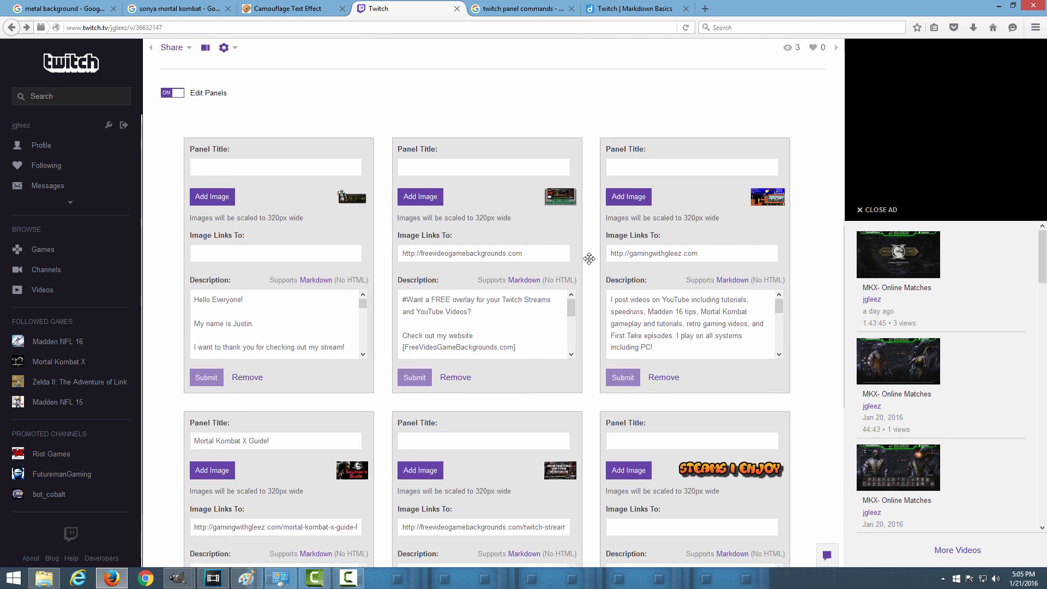
{"action": "scroll", "coordinate": [528, 350], "scroll_direction": "down", "scroll_amount": 5}
{"action": "scroll", "coordinate": [469, 446], "scroll_direction": "up", "scroll_amount": 6}
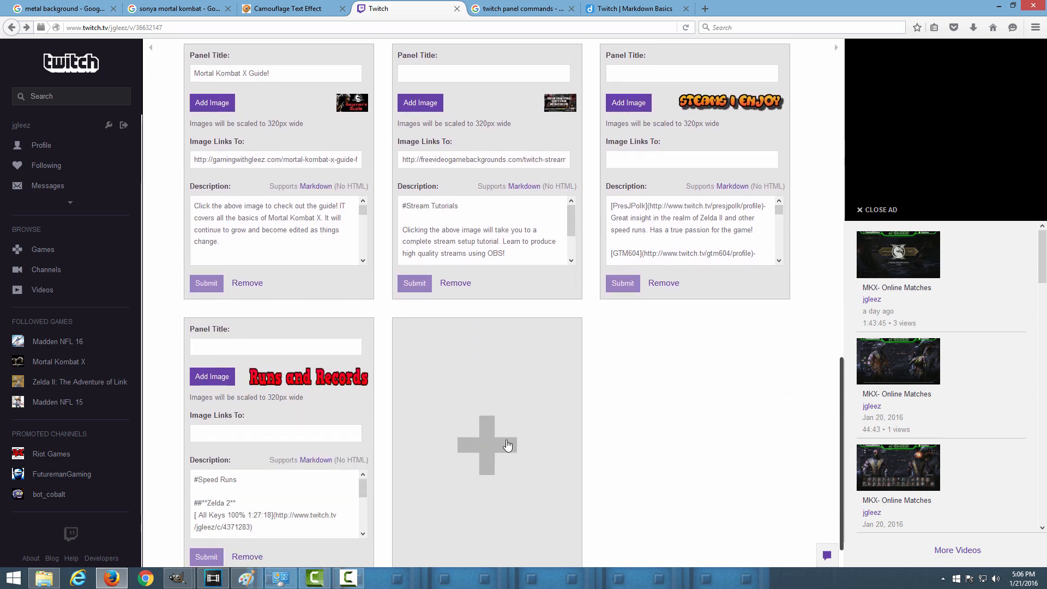
{"action": "scroll", "coordinate": [509, 436], "scroll_direction": "up", "scroll_amount": 2}
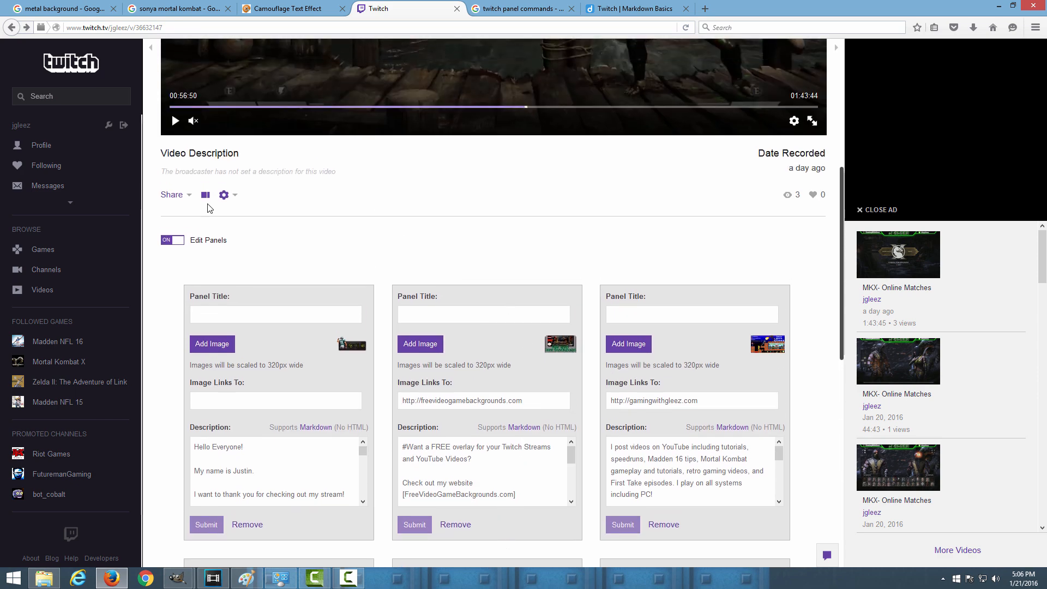
- Turn off panel editing and view the panels as visitors see them below the video
{"action": "left_click", "coordinate": [168, 240]}
{"action": "scroll", "coordinate": [168, 240], "scroll_direction": "up", "scroll_amount": 2}
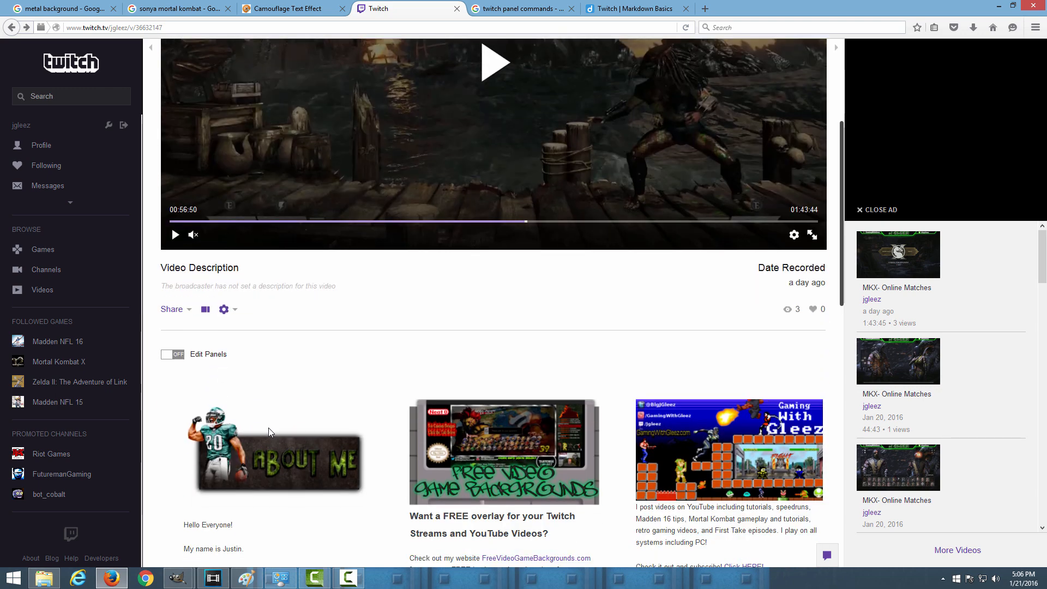
{"action": "left_click", "coordinate": [178, 356]}
{"action": "left_click", "coordinate": [177, 356]}
{"action": "scroll", "coordinate": [179, 382], "scroll_direction": "up", "scroll_amount": 3}
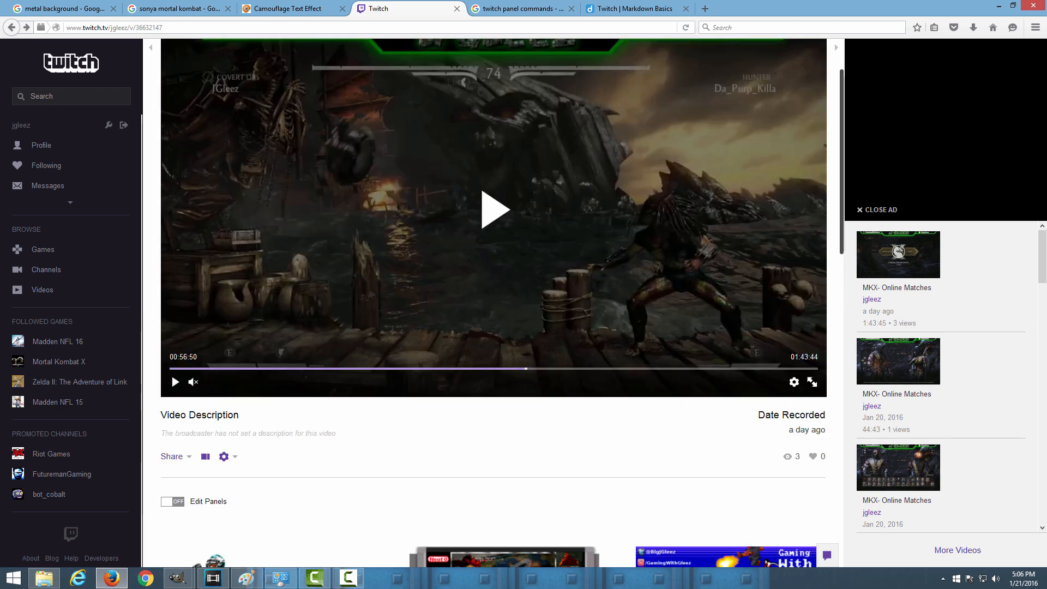
{"action": "scroll", "coordinate": [180, 403], "scroll_direction": "down", "scroll_amount": 3}
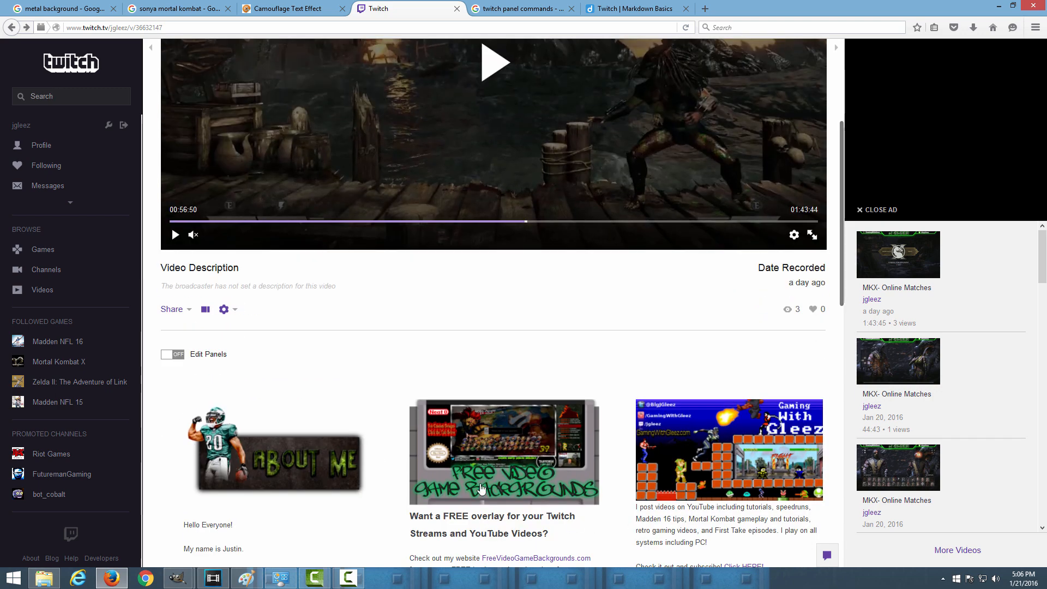
- Turn panel editing back on and consult the Markdown Basics help article before returning to the Twitch video page
{"action": "left_click", "coordinate": [178, 356]}
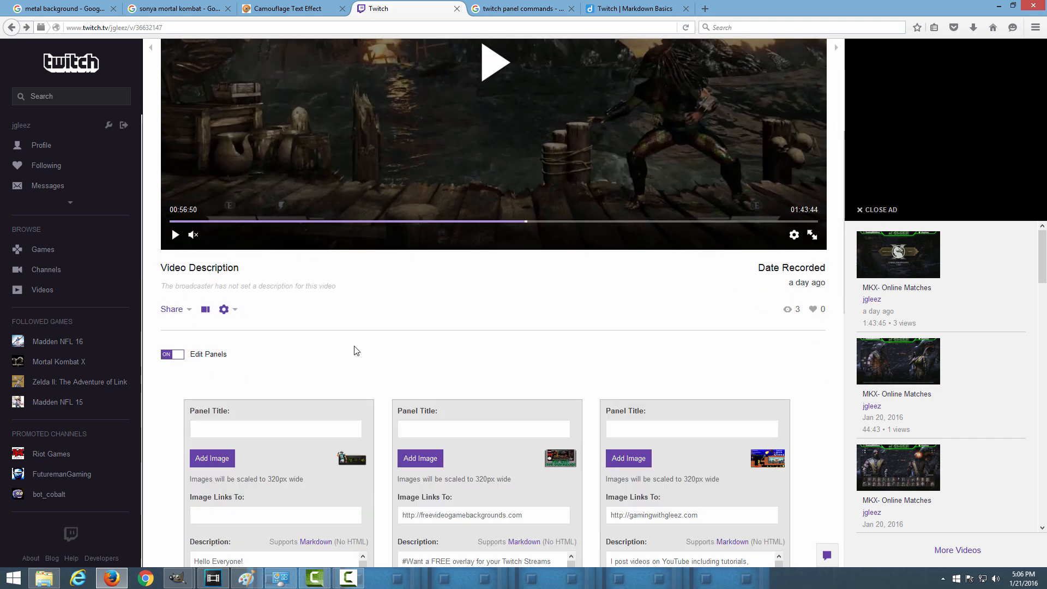
{"action": "scroll", "coordinate": [642, 378], "scroll_direction": "down", "scroll_amount": 4}
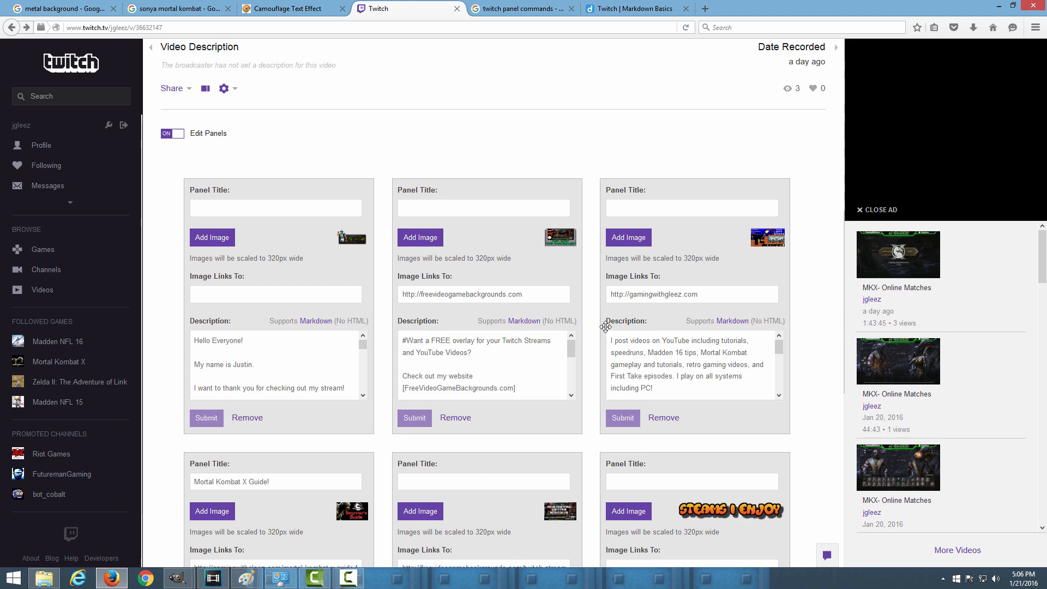
{"action": "left_click", "coordinate": [635, 9]}
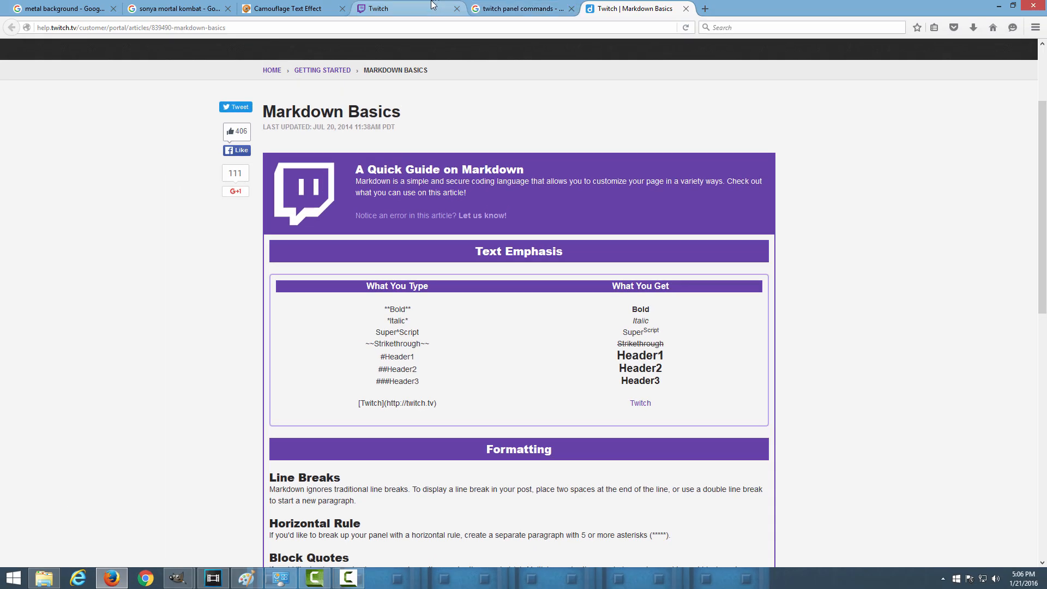
{"action": "left_click", "coordinate": [432, 6]}
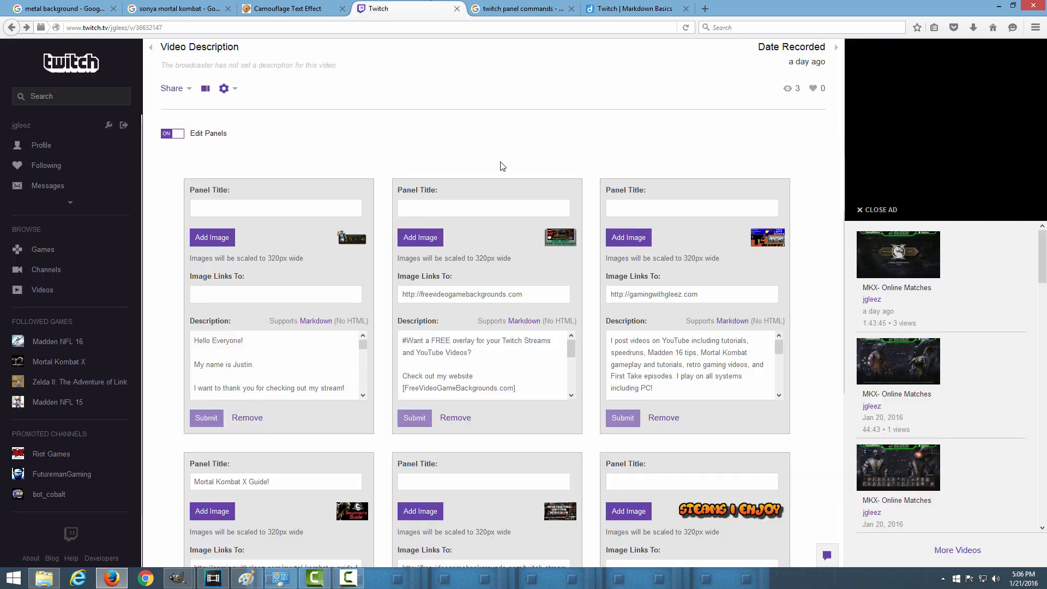
- Turn off panel editing and examine the text and links of the published Free Video Game Backgrounds and Gaming With Gleez panels
{"action": "left_click", "coordinate": [171, 133]}
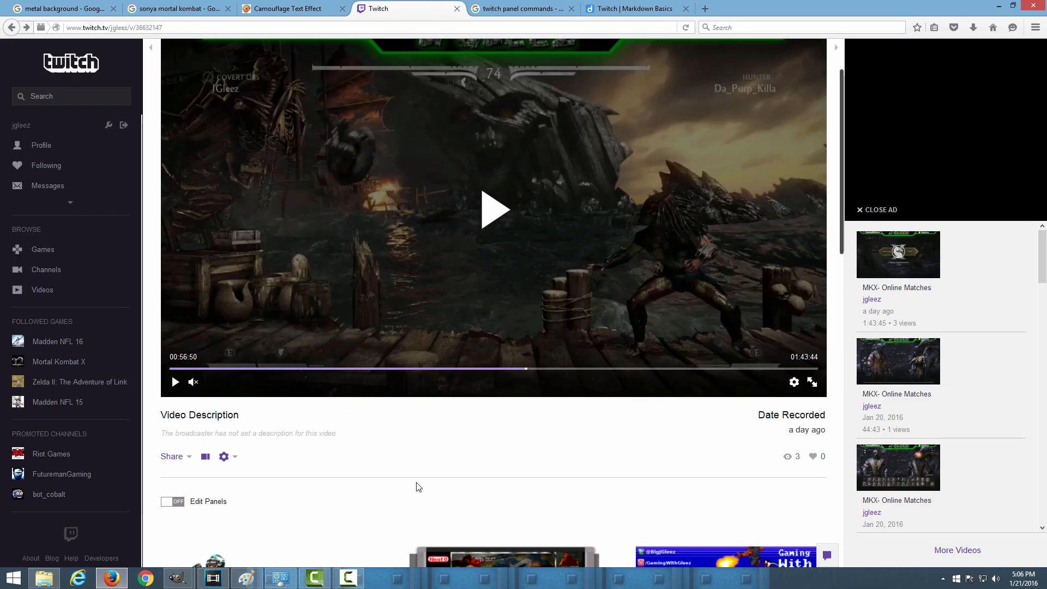
{"action": "scroll", "coordinate": [418, 486], "scroll_direction": "down", "scroll_amount": 5}
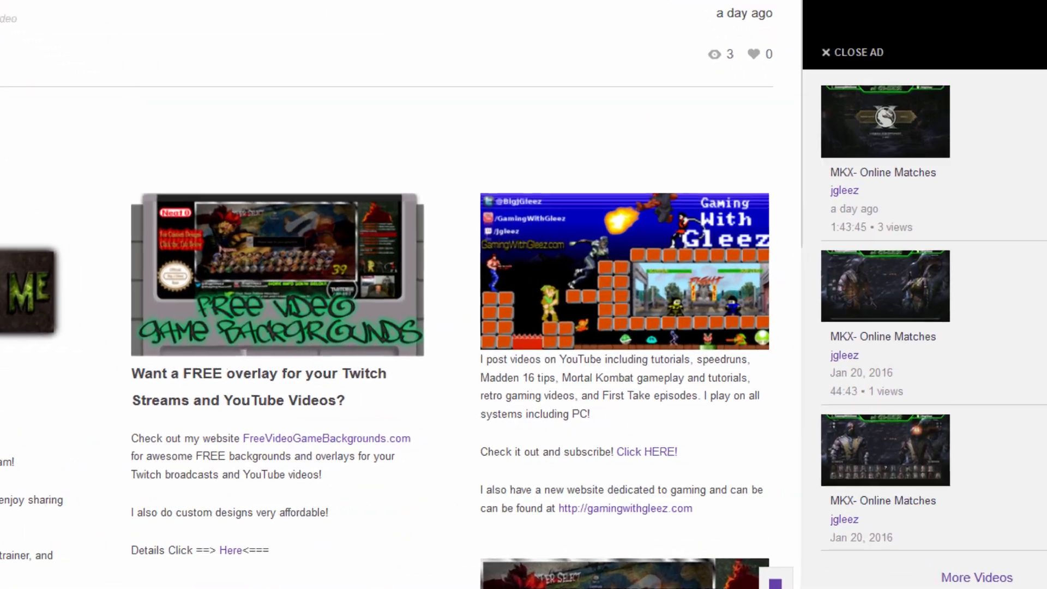
{"action": "scroll", "coordinate": [652, 350], "scroll_direction": "down", "scroll_amount": 2}
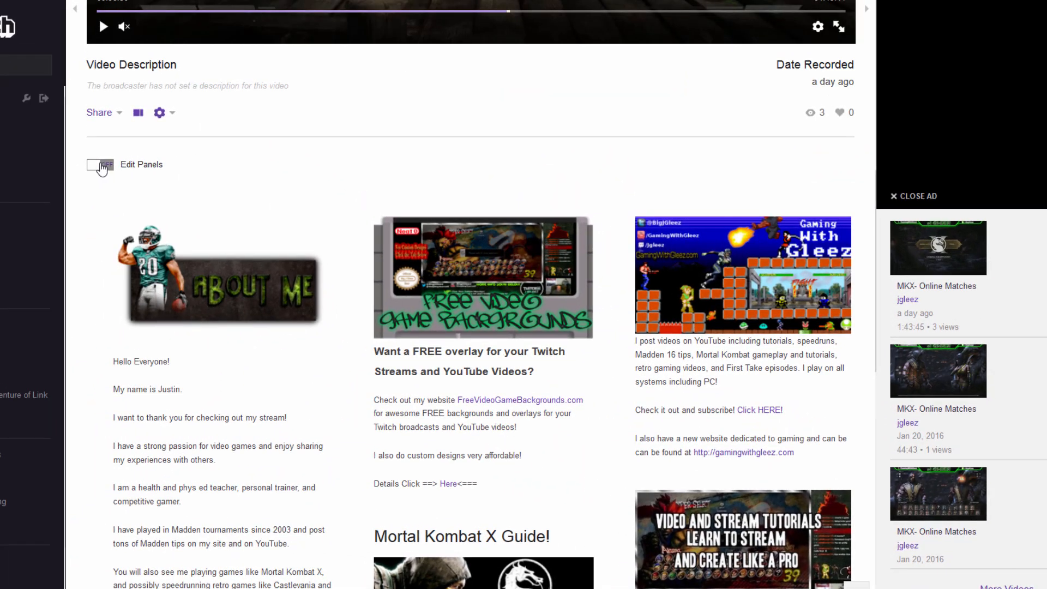
- Turn on panel editing and read the Markdown link code in the Gaming With Gleez panel's description
{"action": "left_click", "coordinate": [102, 167]}
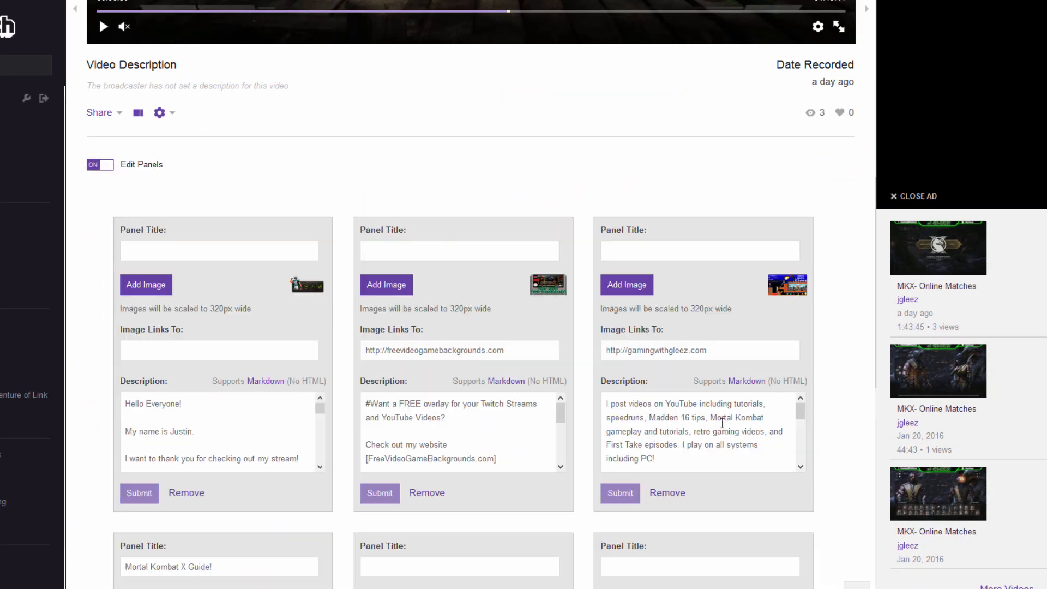
{"action": "scroll", "coordinate": [722, 422], "scroll_direction": "down", "scroll_amount": 5}
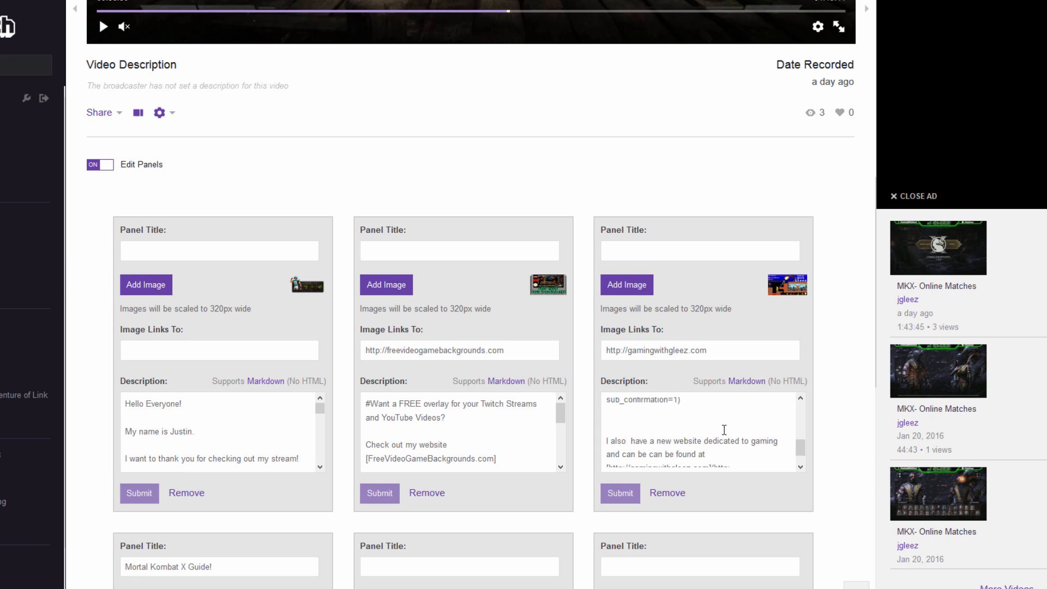
{"action": "scroll", "coordinate": [721, 435], "scroll_direction": "up", "scroll_amount": 2}
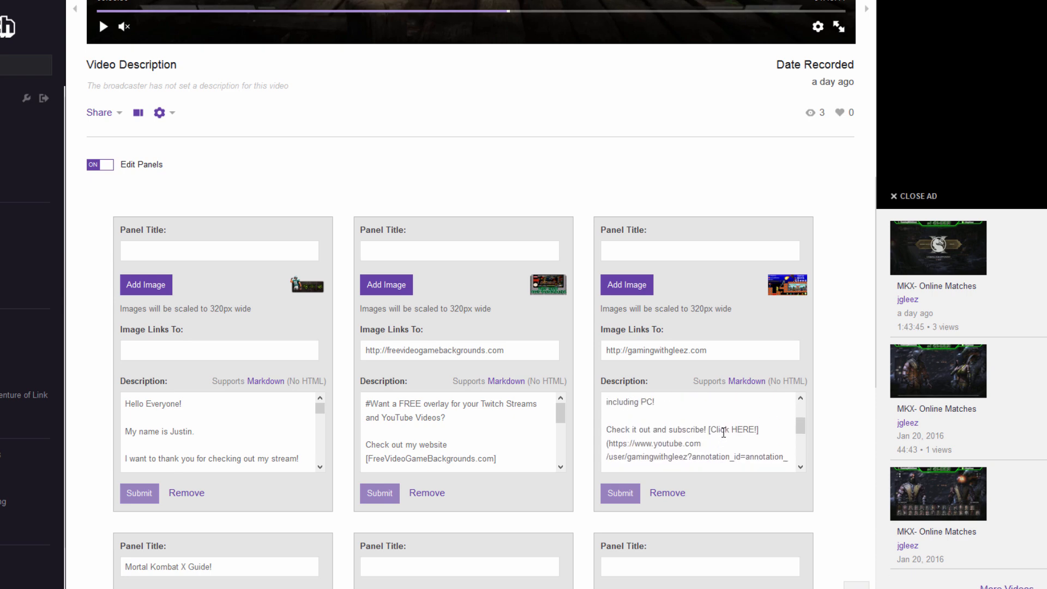
{"action": "scroll", "coordinate": [723, 432], "scroll_direction": "down", "scroll_amount": 1}
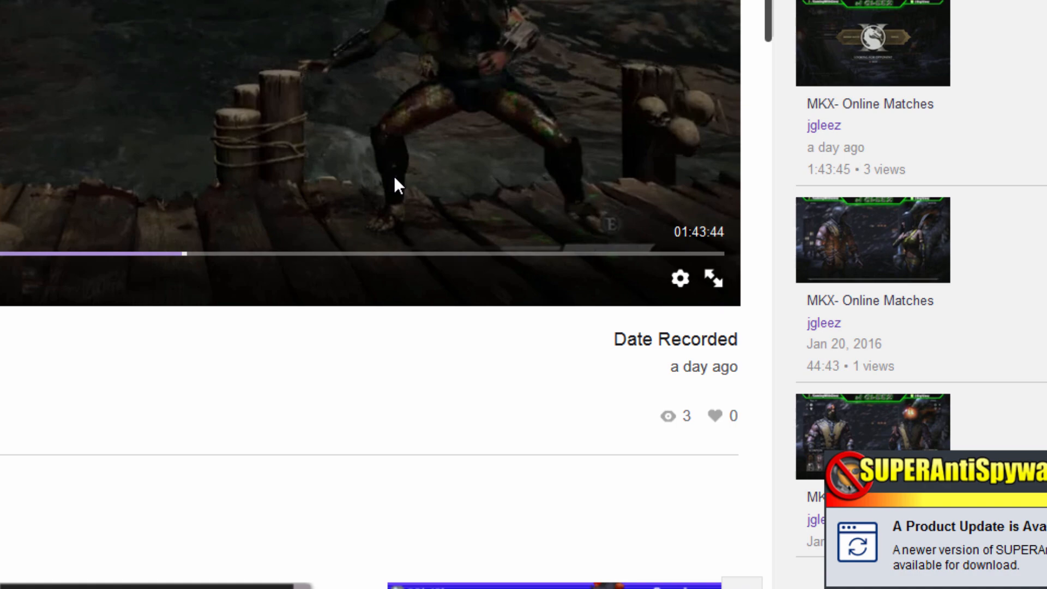
- Test the "Click HERE!" link in the Gaming With Gleez panel, return to the Twitch page and dismiss the software update notice
{"action": "scroll", "coordinate": [578, 317], "scroll_direction": "down", "scroll_amount": 10}
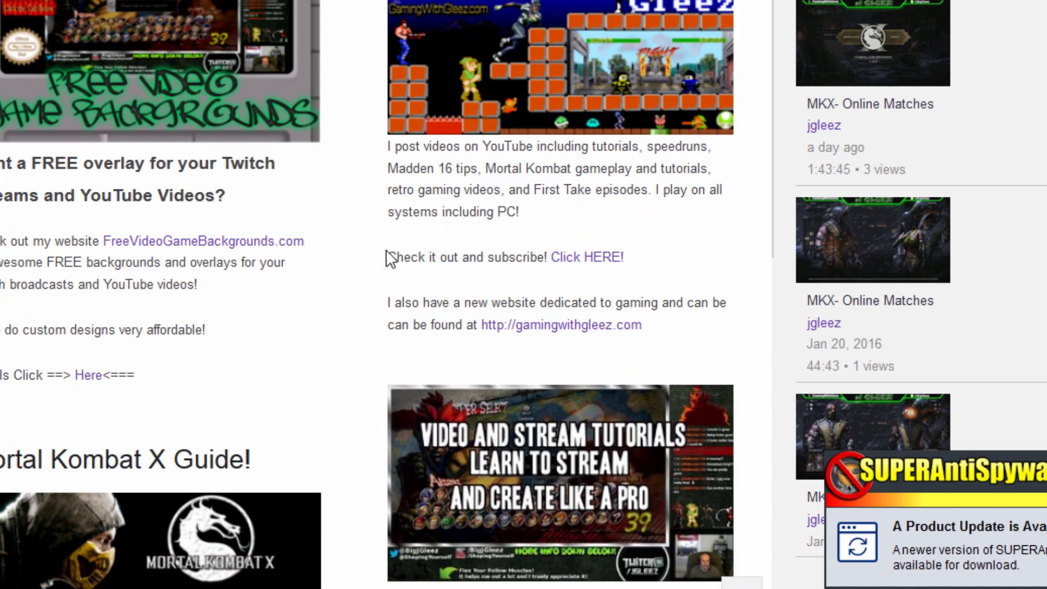
{"action": "left_click", "coordinate": [603, 268]}
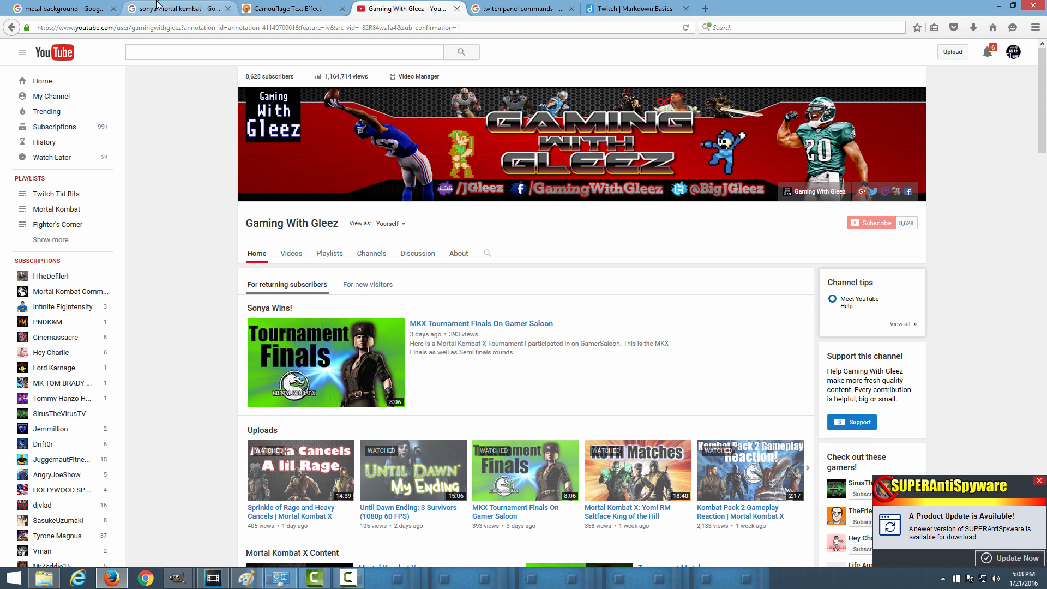
{"action": "left_click", "coordinate": [12, 29]}
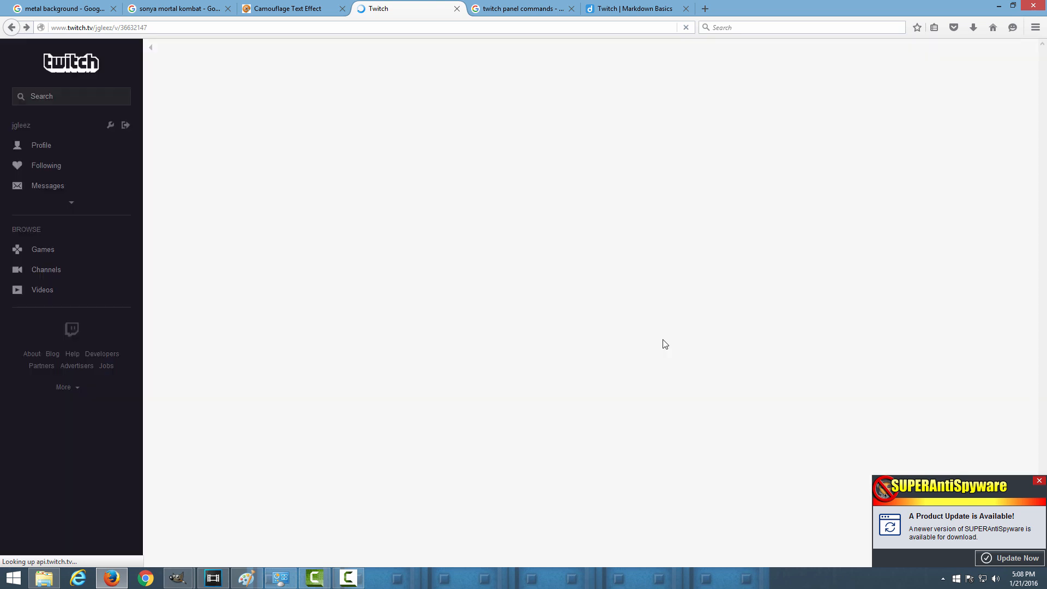
{"action": "left_click", "coordinate": [1040, 481]}
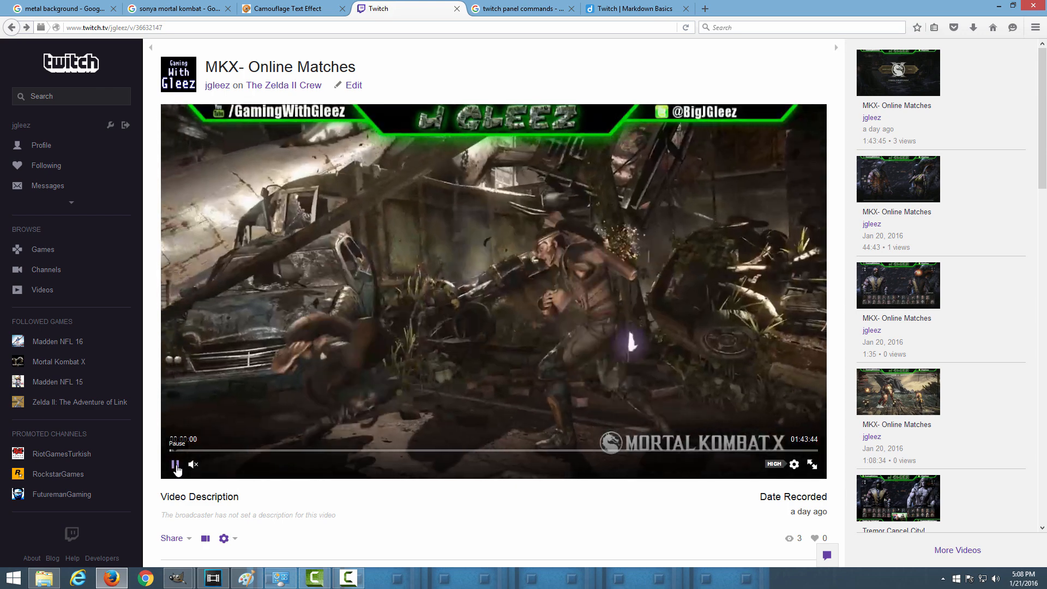
- Pause the video and turn on Edit Panels for the info panels below it
{"action": "left_click", "coordinate": [176, 466]}
{"action": "scroll", "coordinate": [562, 510], "scroll_direction": "down", "scroll_amount": 8}
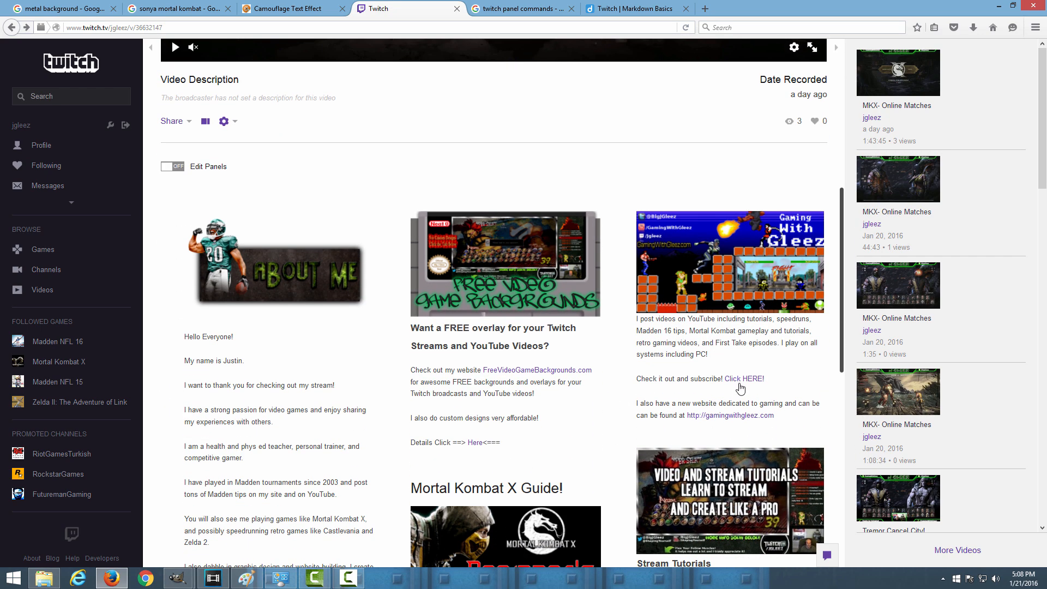
{"action": "left_click", "coordinate": [167, 168]}
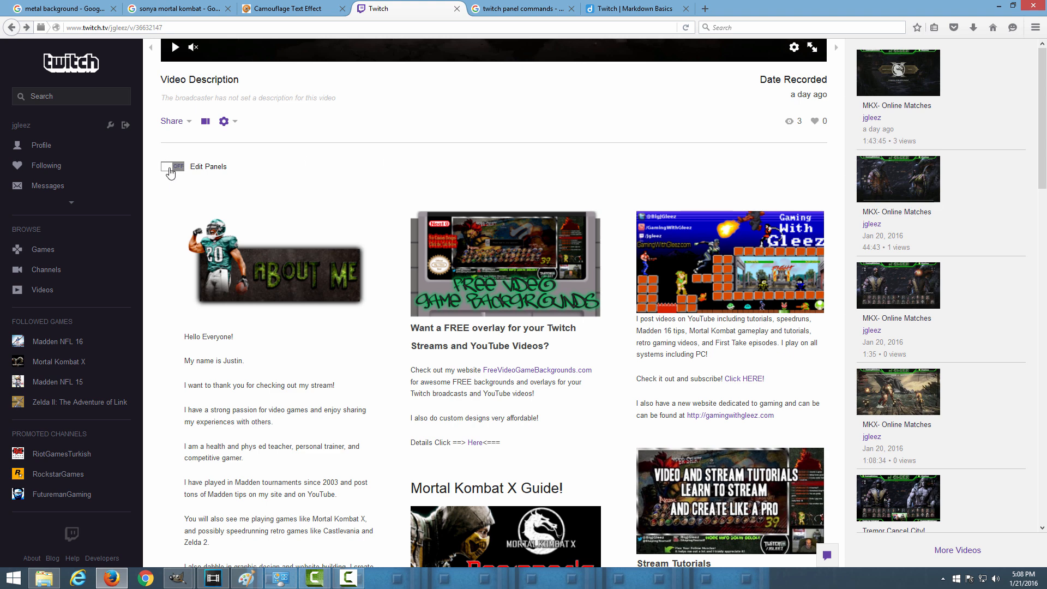
- Clear the description and the image link of the Gaming With Gleez panel
{"action": "scroll", "coordinate": [672, 427], "scroll_direction": "down", "scroll_amount": 5}
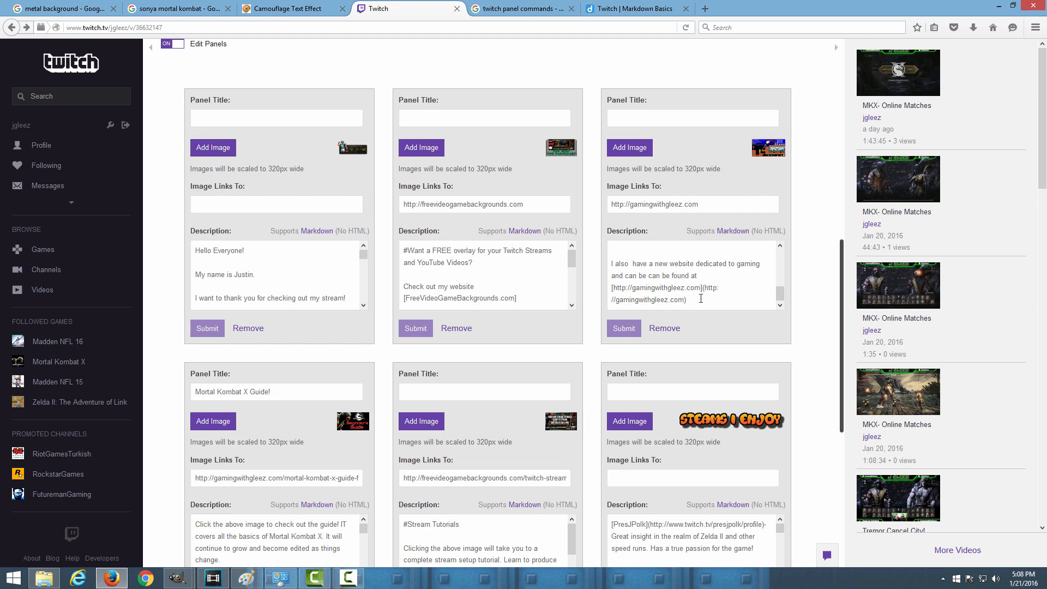
{"action": "left_click_drag", "start_coordinate": [701, 298], "coordinate": [574, 166]}
{"action": "key", "text": "Delete"}
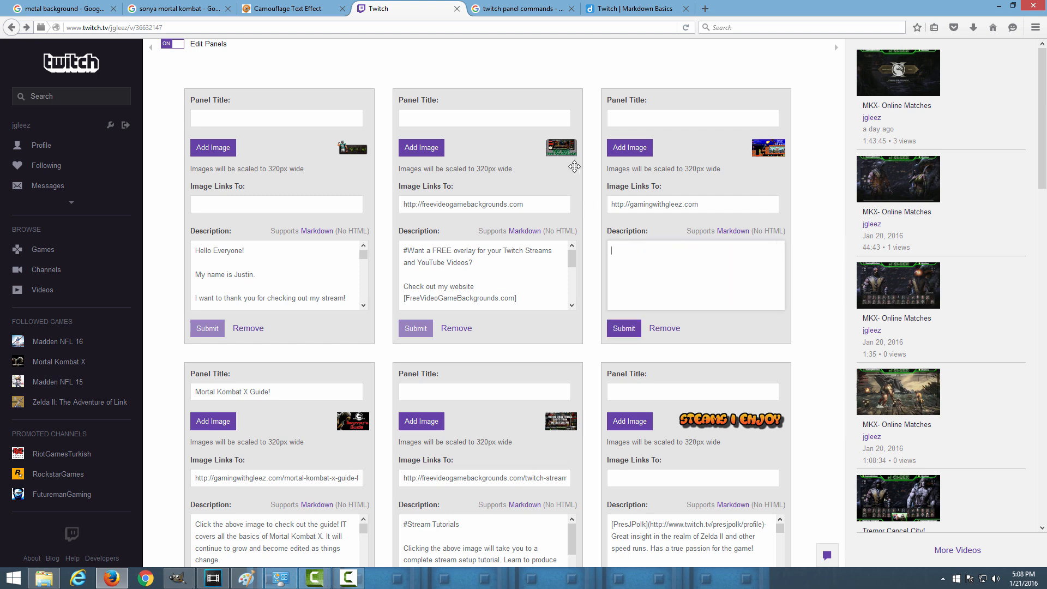
{"action": "left_click", "coordinate": [716, 203]}
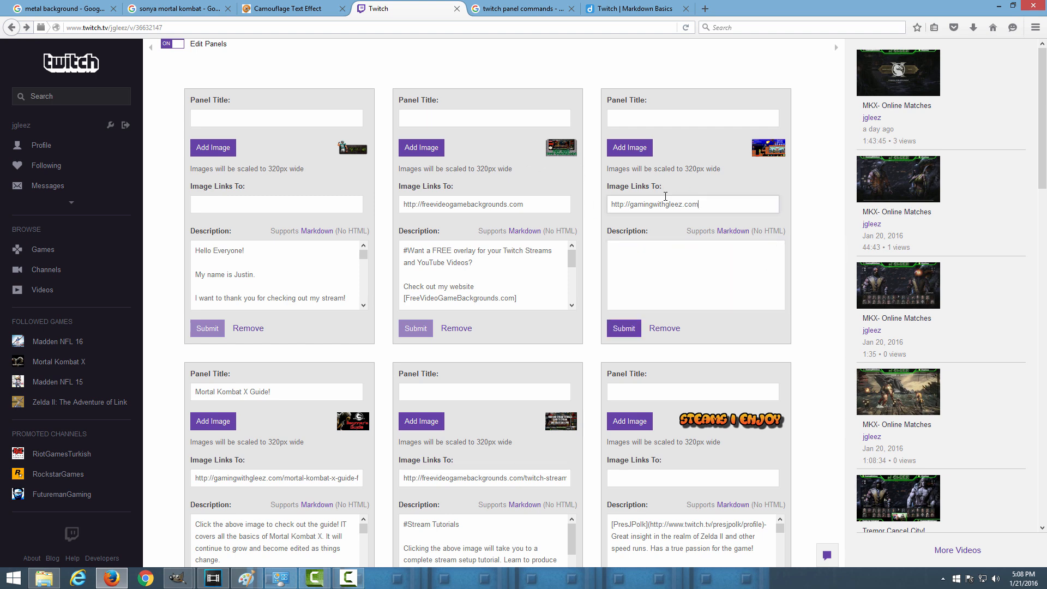
{"action": "key", "text": "ctrl+a"}
{"action": "key", "text": "Delete"}
- Replace the Gaming With Gleez panel's image with youtube.png and accept the crop
{"action": "left_click", "coordinate": [640, 154]}
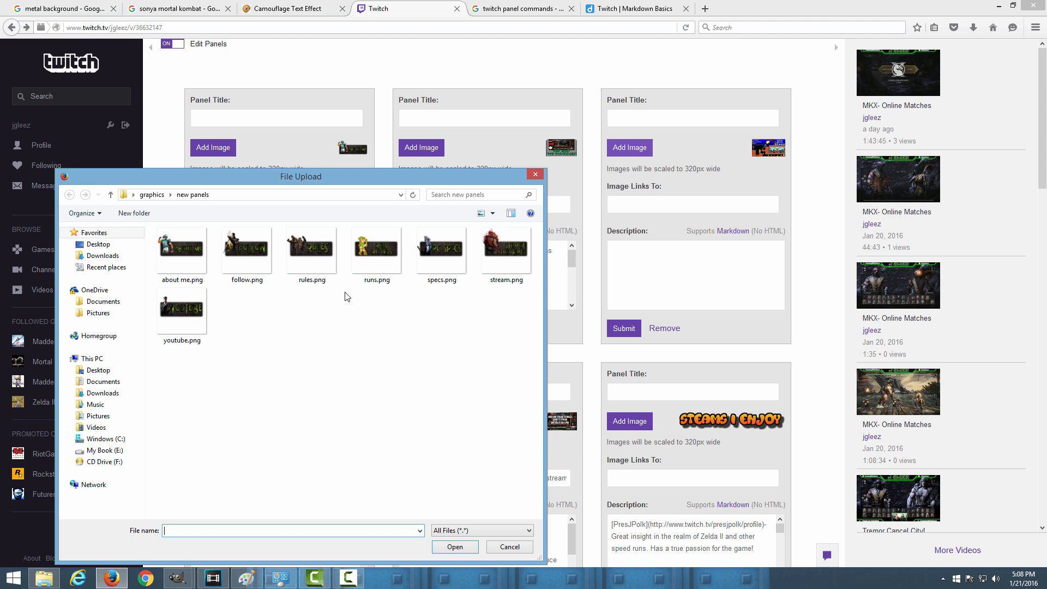
{"action": "double_click", "coordinate": [176, 321]}
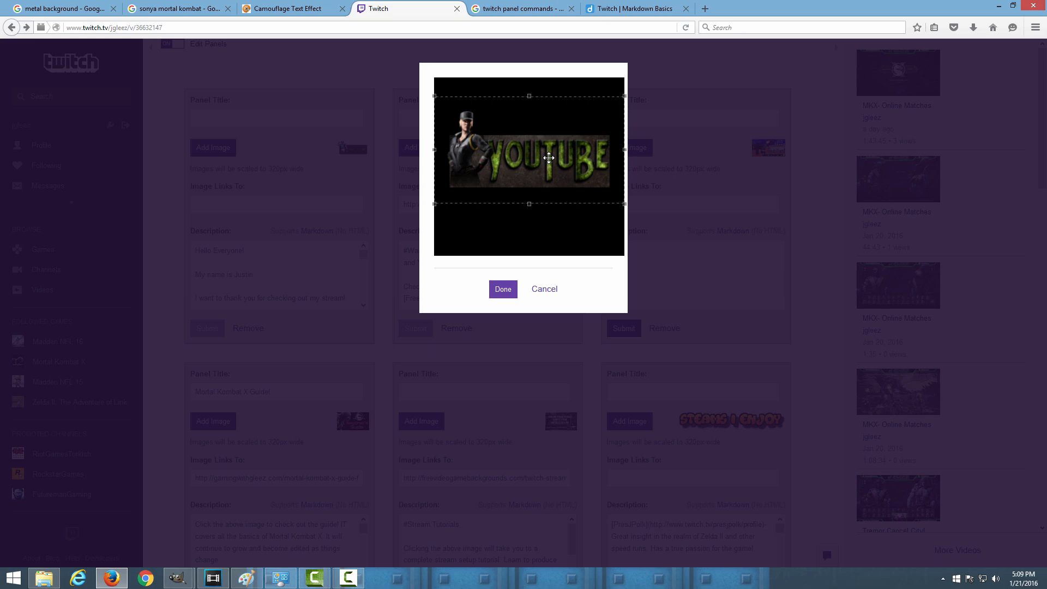
{"action": "left_click", "coordinate": [503, 288]}
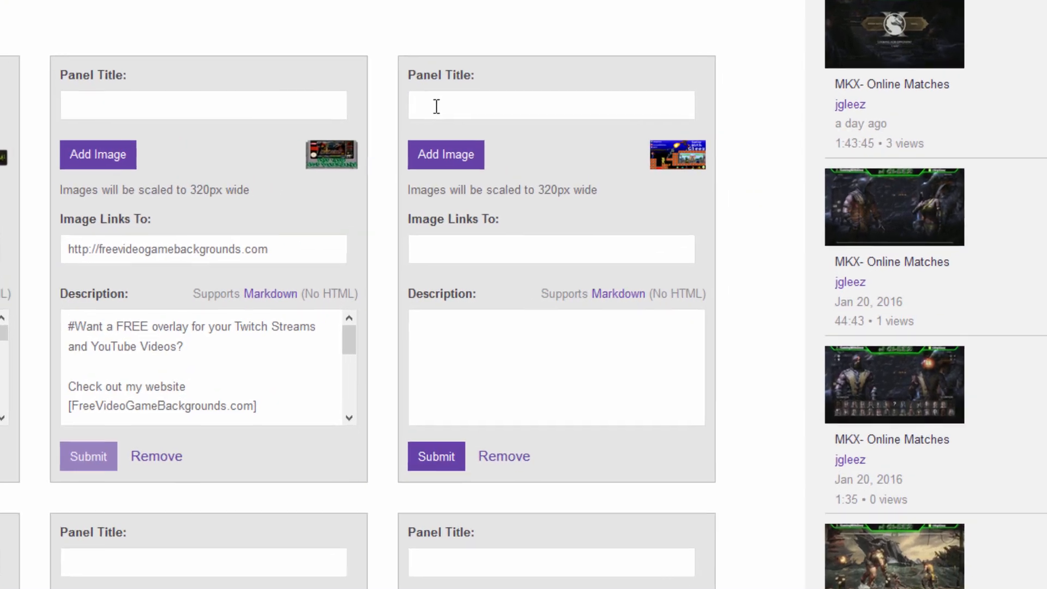
{"action": "left_click", "coordinate": [487, 109]}
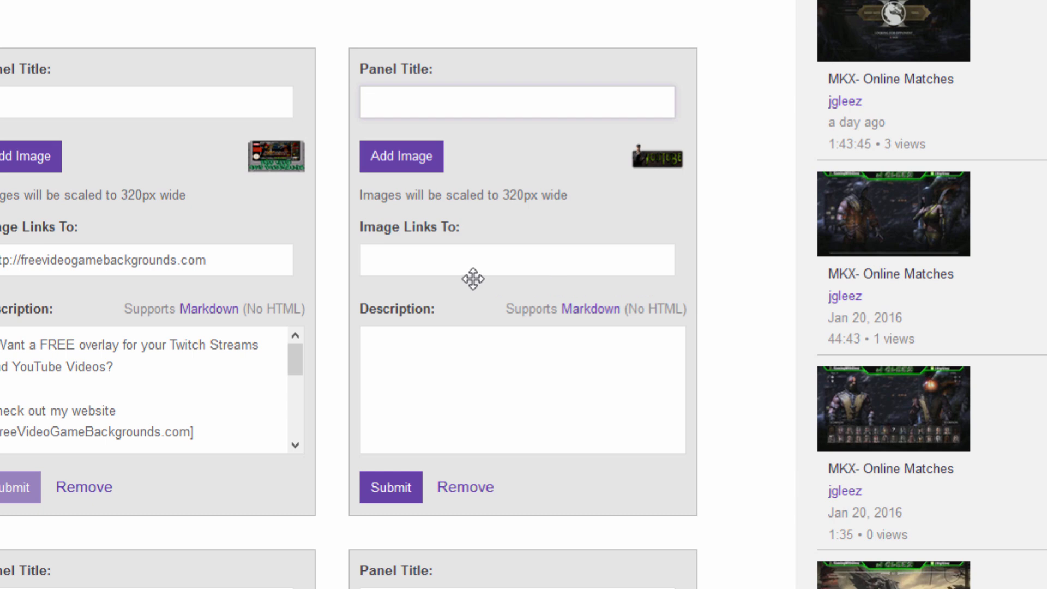
{"action": "left_click", "coordinate": [466, 271]}
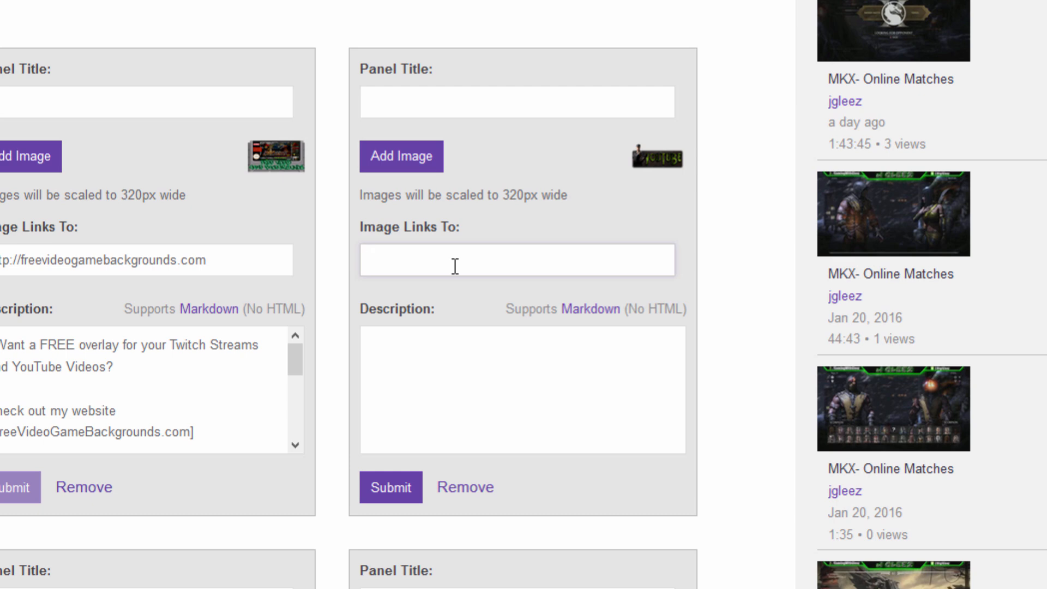
{"action": "type", "text": "http://Youtube.com/"}
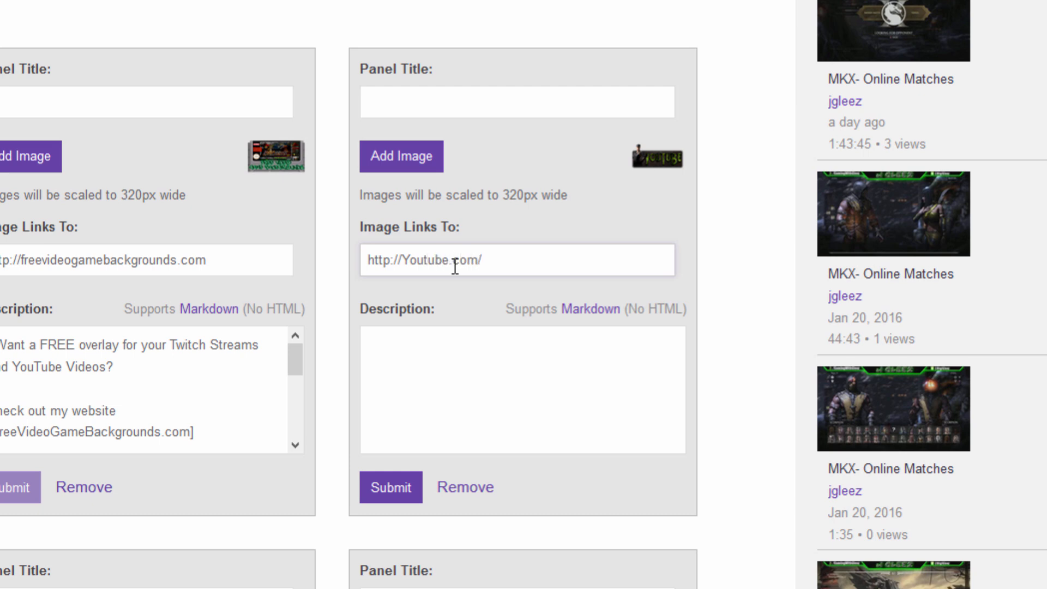
{"action": "type", "text": "GamingWithGleez"}
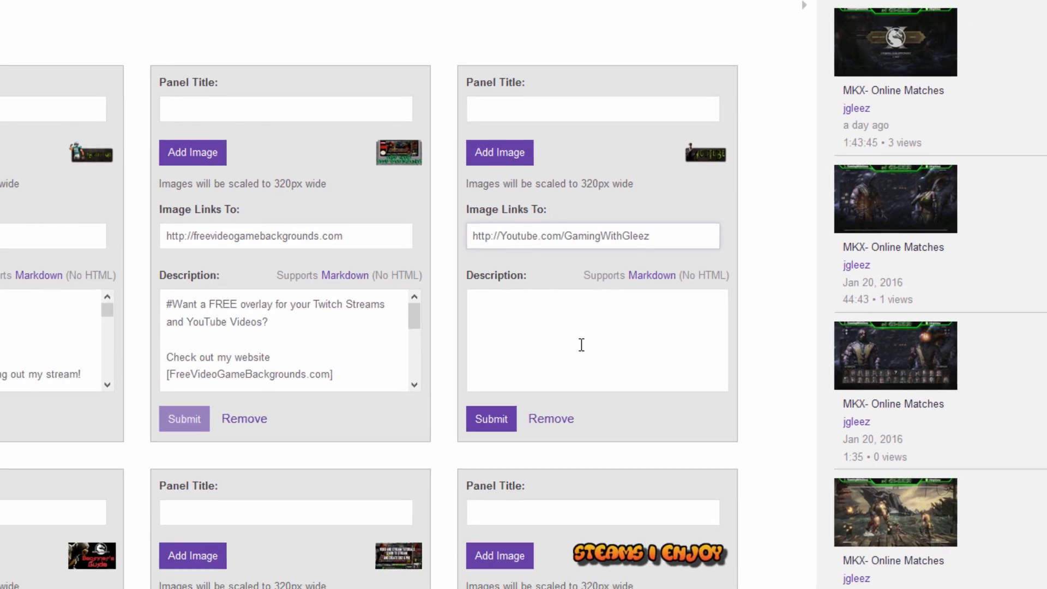
{"action": "left_click", "coordinate": [501, 394]}
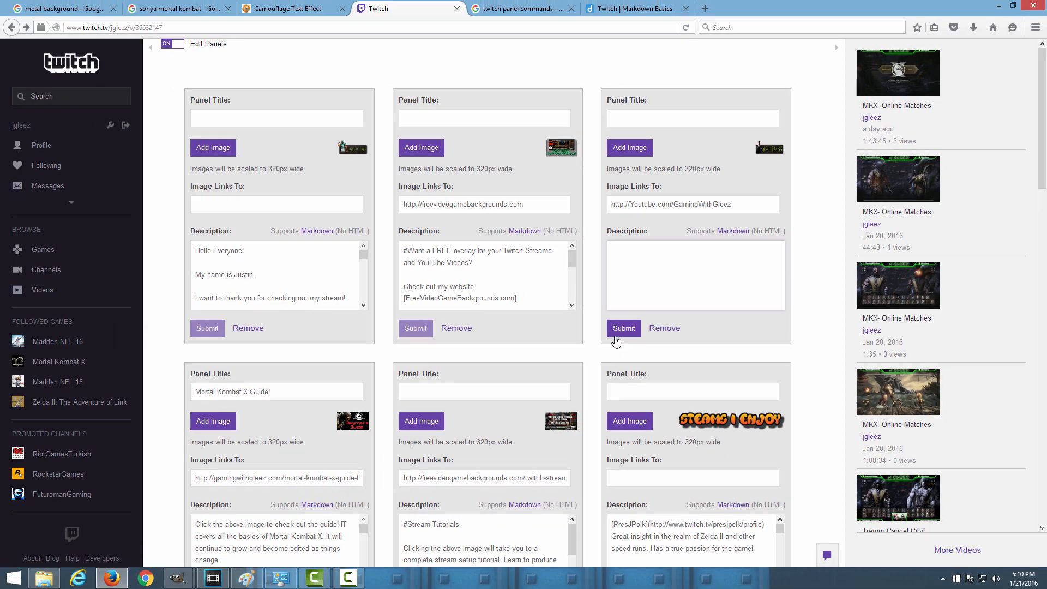
{"action": "left_click", "coordinate": [599, 344]}
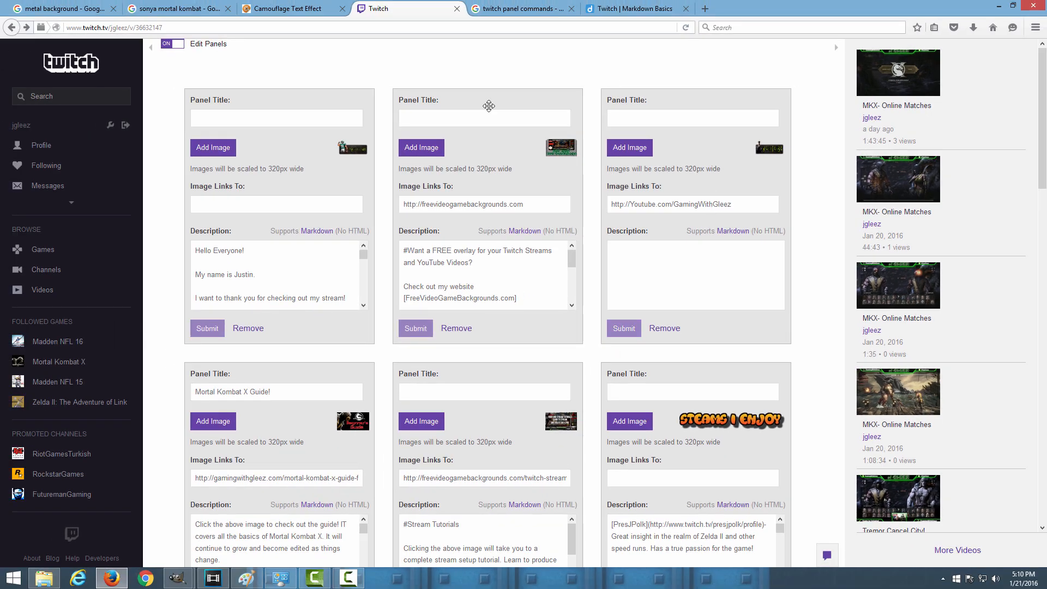
- Turn off panel editing, test the YouTube panel's image link and close the page it opens
{"action": "left_click", "coordinate": [172, 44]}
{"action": "scroll", "coordinate": [736, 385], "scroll_direction": "down", "scroll_amount": 3}
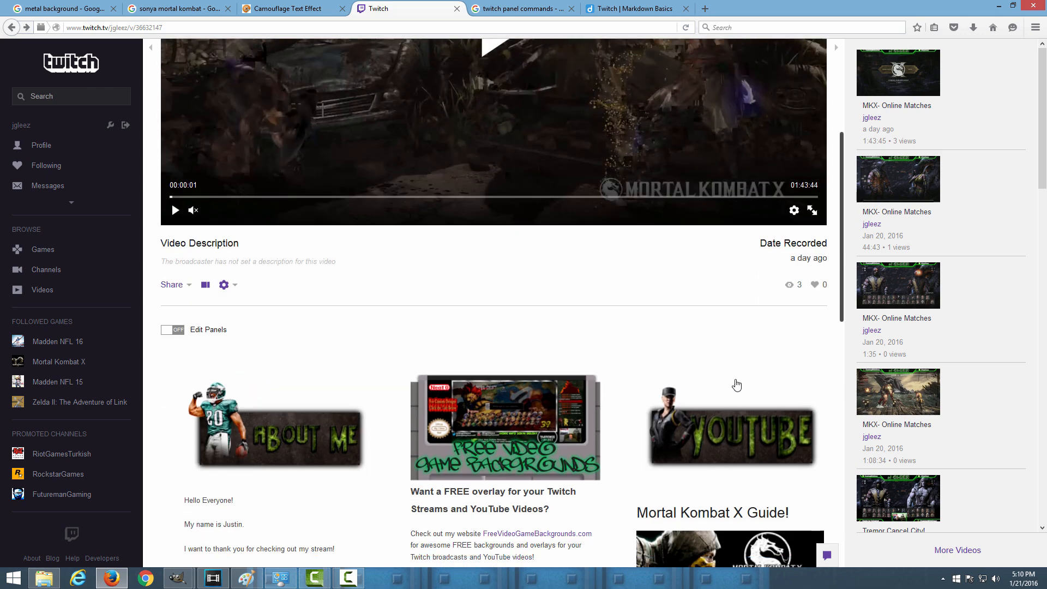
{"action": "left_click", "coordinate": [727, 433]}
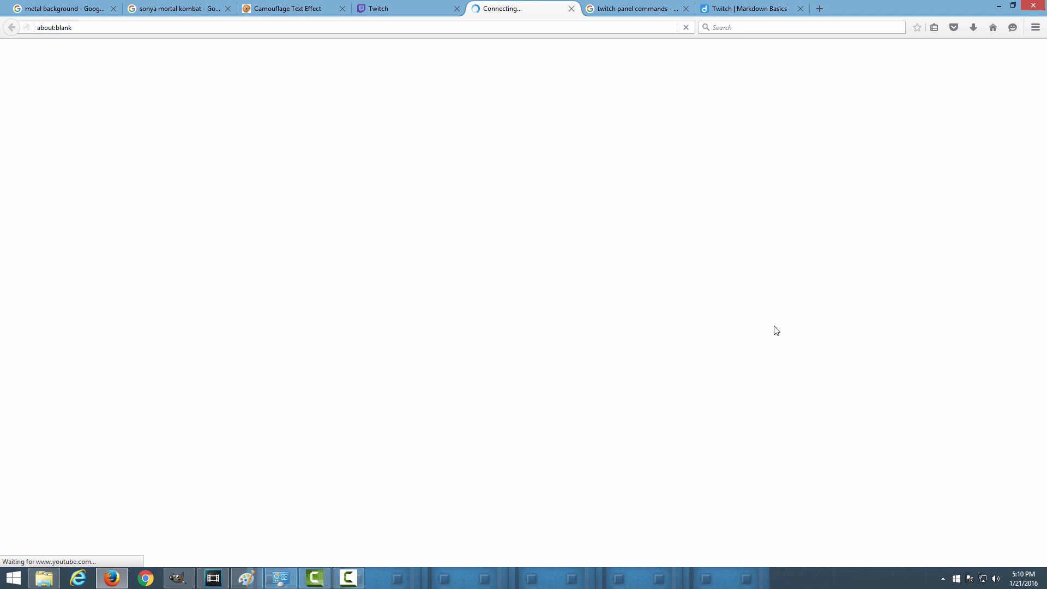
{"action": "left_click", "coordinate": [571, 9]}
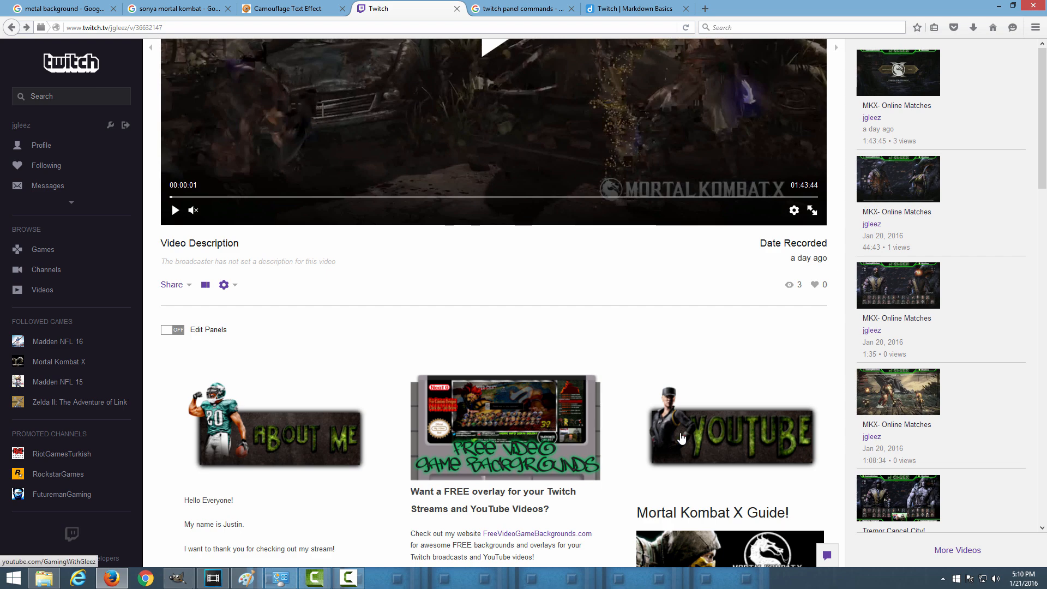
- Set the YouTube panel's description to "Check out my YouTube channel for awesome Mortal Kombat action as well as Madden 16 tips. Subscribe by clicking ==> HERE <=="
{"action": "left_click", "coordinate": [179, 334]}
{"action": "scroll", "coordinate": [785, 370], "scroll_direction": "down", "scroll_amount": 2}
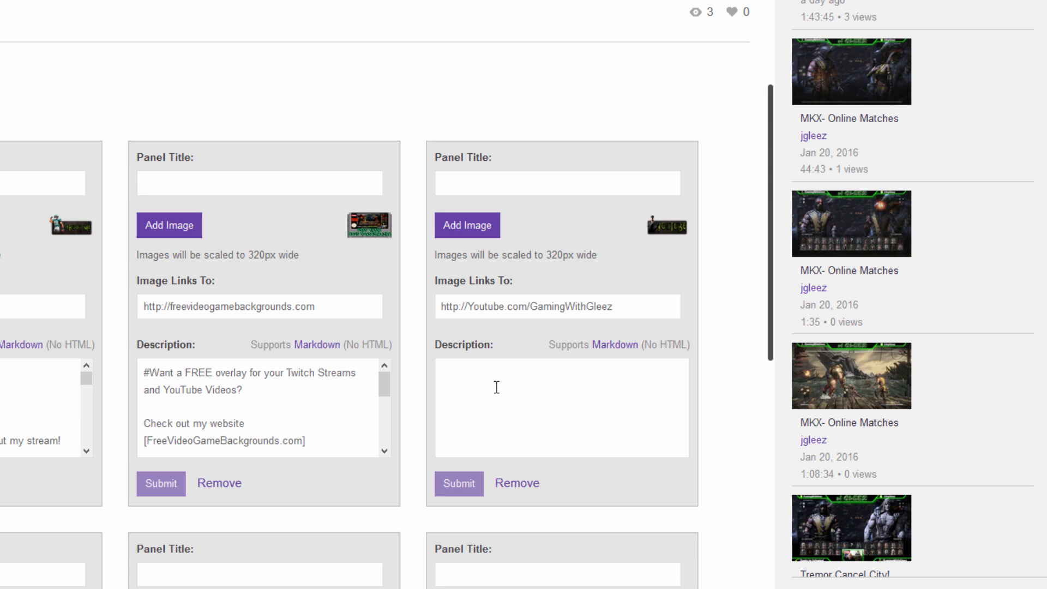
{"action": "left_click", "coordinate": [561, 447]}
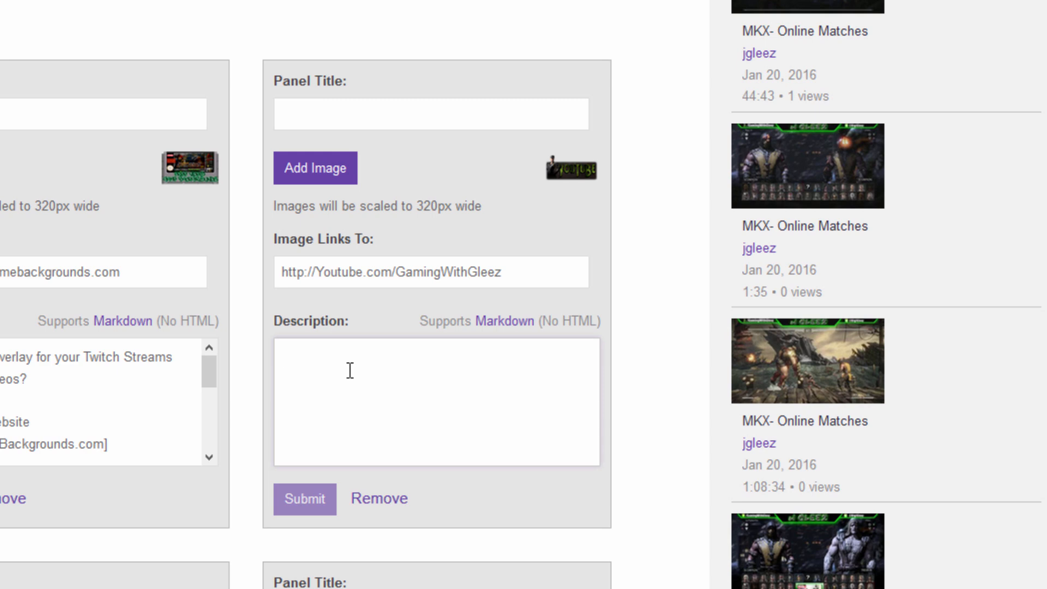
{"action": "type", "text": "Check out my YouTube channel for awesome Mortal Kombat action as well as Madden 16 tips.  Subscribe by clicking ==> HERE <=="}
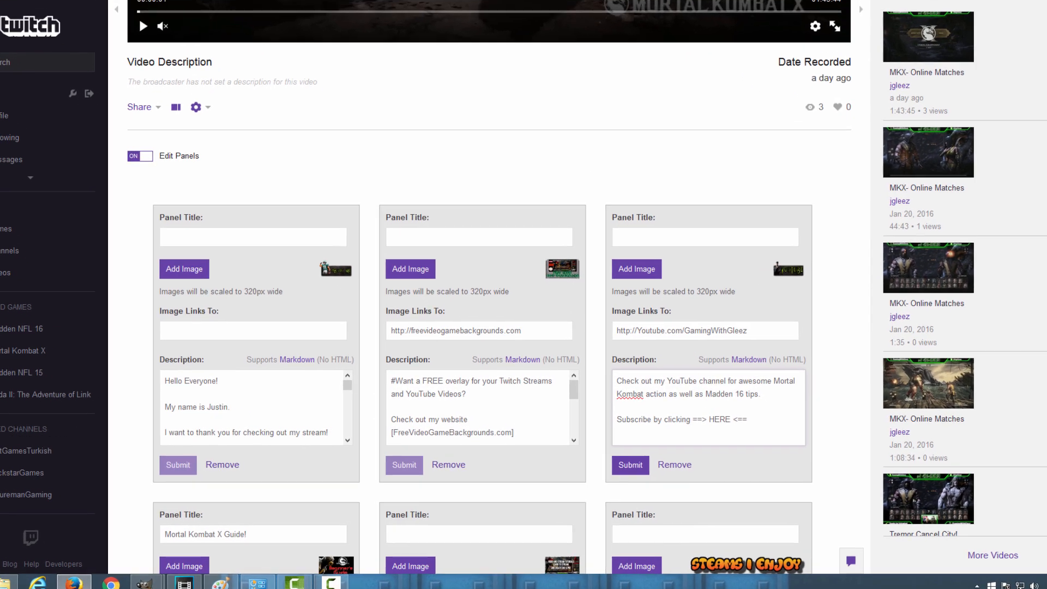
{"action": "left_click", "coordinate": [634, 8]}
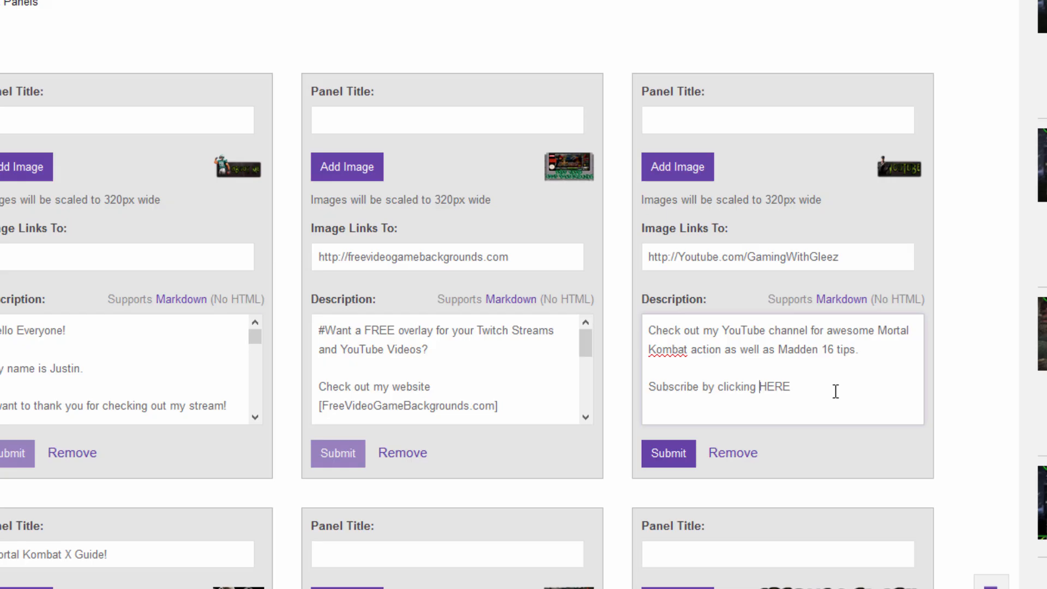
{"action": "type", "text": "[HERE"}
{"action": "key", "text": "Right"}
{"action": "key", "text": "Right"}
{"action": "type", "text": "]"}
{"action": "type", "text": "(http://YouTube.com/G"}
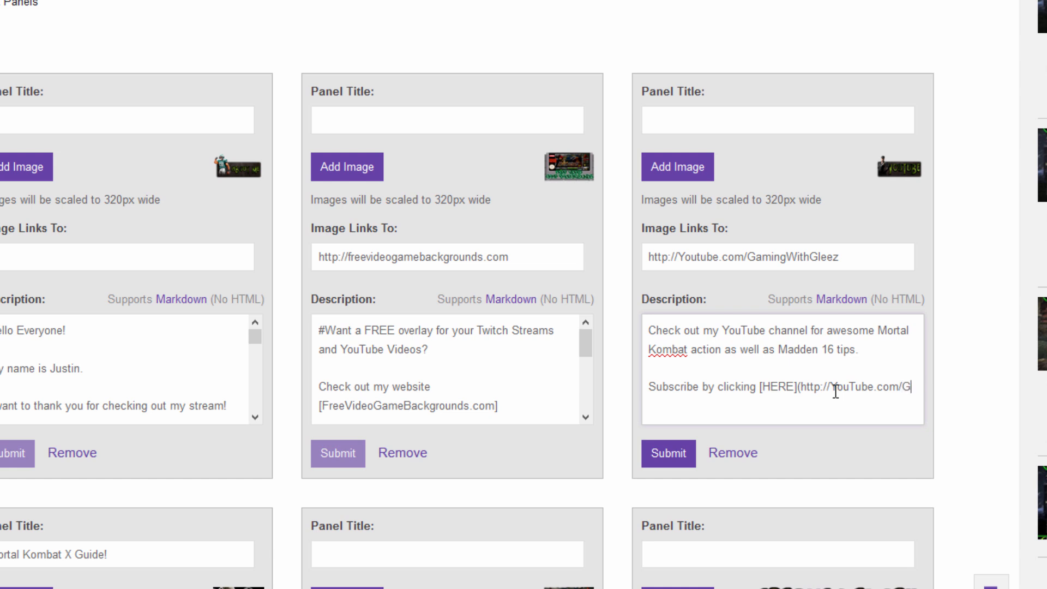
{"action": "type", "text": "amingWithGleez"}
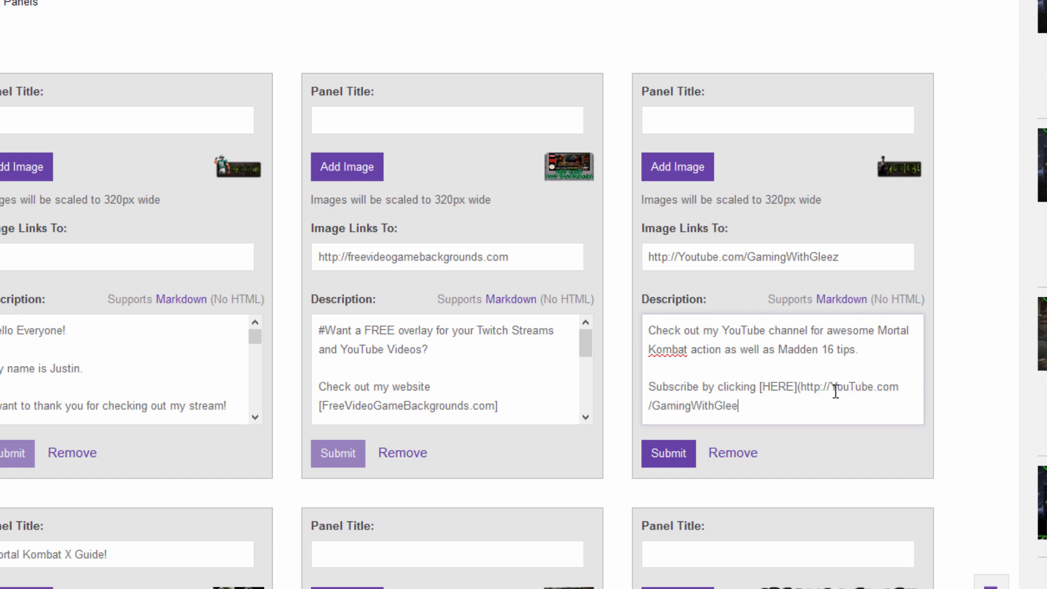
{"action": "type", "text": ")"}
{"action": "key", "text": "Up"}
{"action": "key", "text": "Right"}
{"action": "key", "text": "Right"}
{"action": "key", "text": "Right"}
{"action": "key", "text": "Right"}
{"action": "key", "text": "Right"}
{"action": "key", "text": "Right"}
{"action": "key", "text": "Right"}
{"action": "key", "text": "Right"}
{"action": "key", "text": "Right"}
{"action": "key", "text": "Right"}
{"action": "key", "text": "Right"}
{"action": "key", "text": "Right"}
{"action": "key", "text": "Right"}
{"action": "key", "text": "Right"}
{"action": "key", "text": "Right"}
{"action": "key", "text": "Right"}
{"action": "key", "text": "Right"}
{"action": "key", "text": "Right"}
{"action": "key", "text": "Right"}
{"action": "key", "text": "Right"}
{"action": "key", "text": "Right"}
{"action": "key", "text": "Right"}
{"action": "key", "text": "Right"}
{"action": "left_click", "coordinate": [670, 455]}
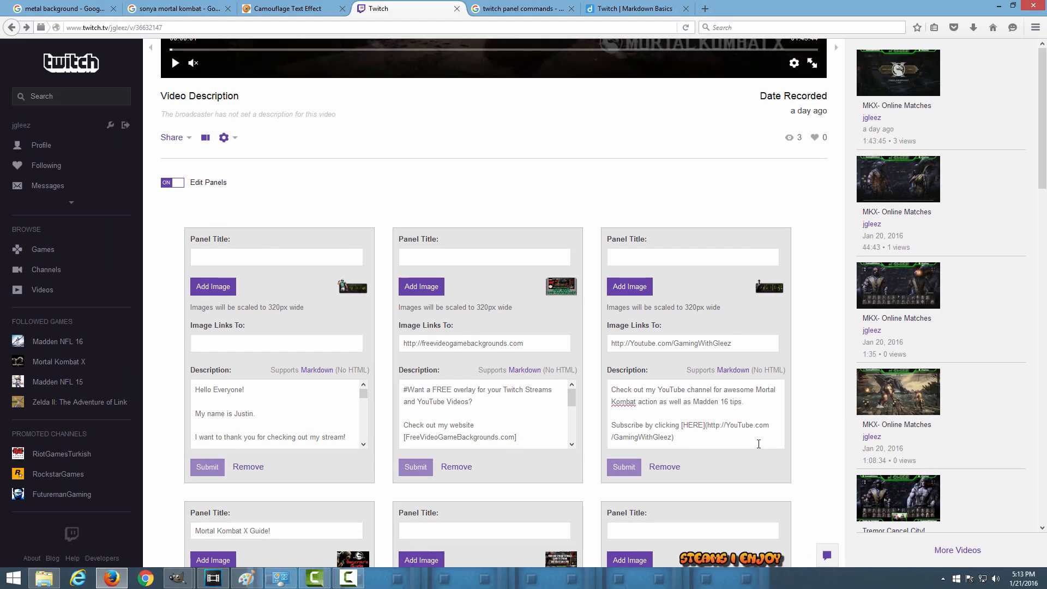
- Turn off panel editing, test the HERE link under the YouTube panel and return to the Twitch page
{"action": "left_click", "coordinate": [170, 182]}
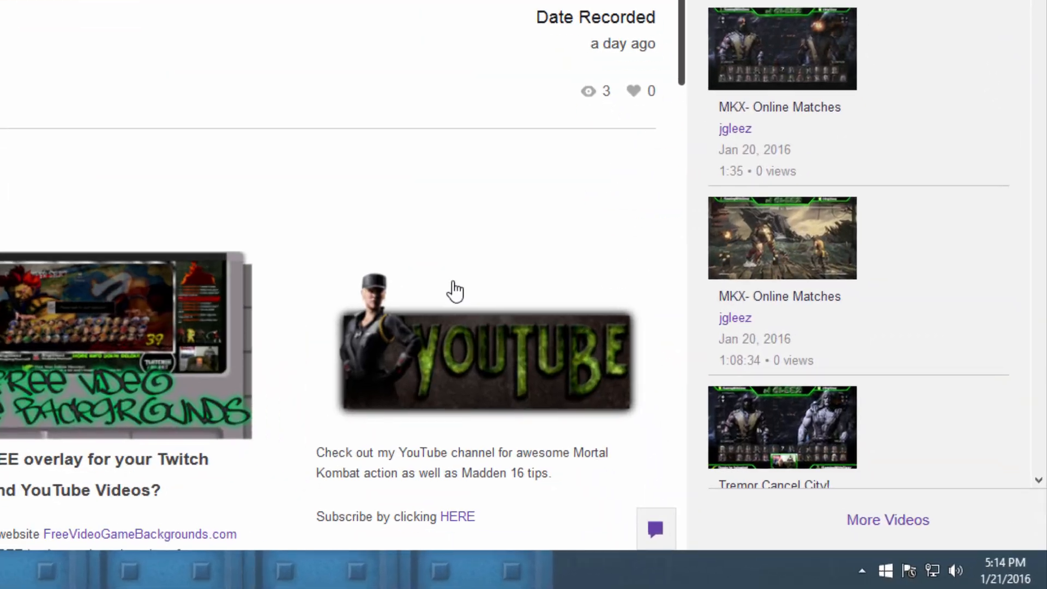
{"action": "scroll", "coordinate": [455, 292], "scroll_direction": "down", "scroll_amount": 3}
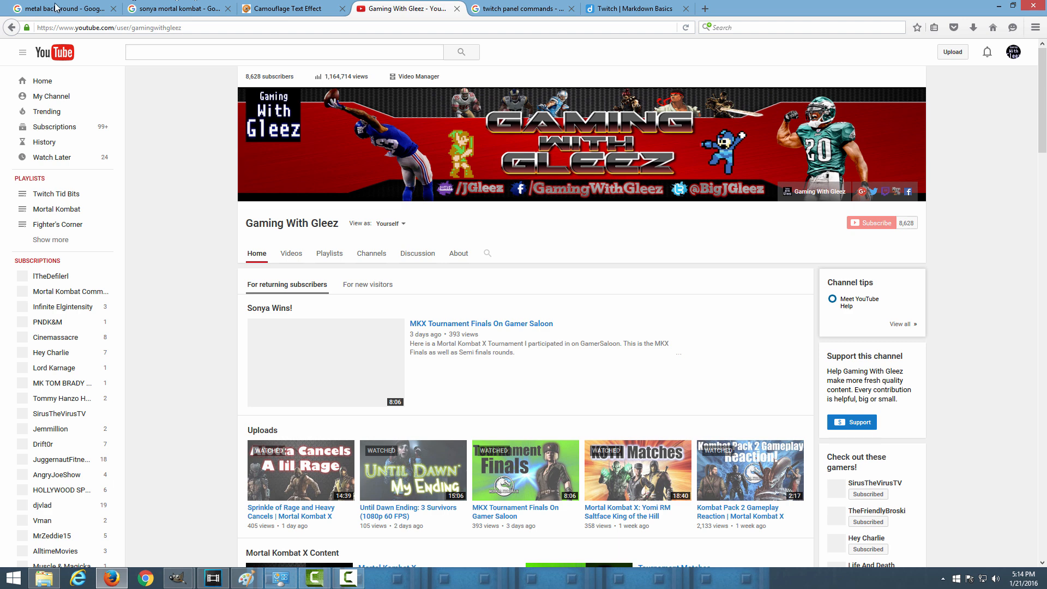
{"action": "left_click", "coordinate": [15, 27]}
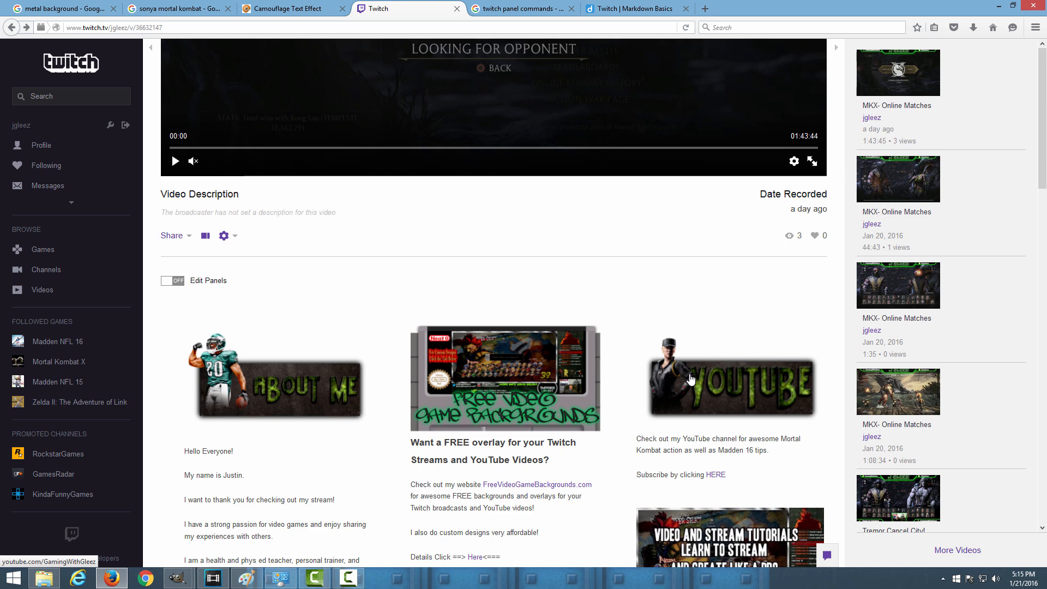
- Switch to the Markdown Basics guide and examine the bold syntax in the Text Emphasis table
{"action": "left_click", "coordinate": [637, 10]}
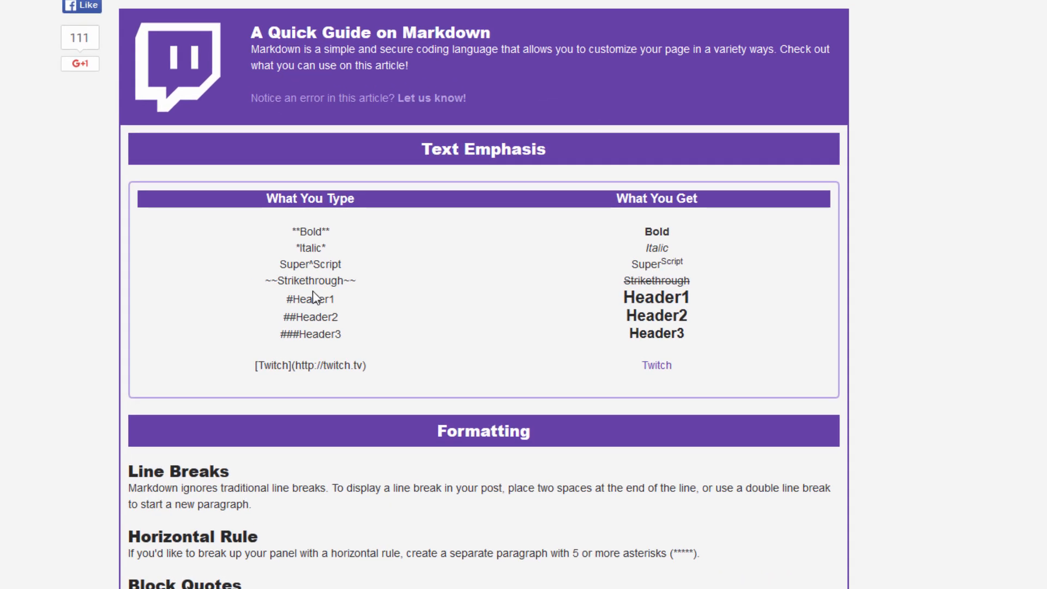
{"action": "double_click", "coordinate": [304, 231]}
{"action": "left_click", "coordinate": [332, 227]}
- Read the guide's line break, block quote and list formatting rules, then return to the start of the article
{"action": "scroll", "coordinate": [480, 316], "scroll_direction": "down", "scroll_amount": 5}
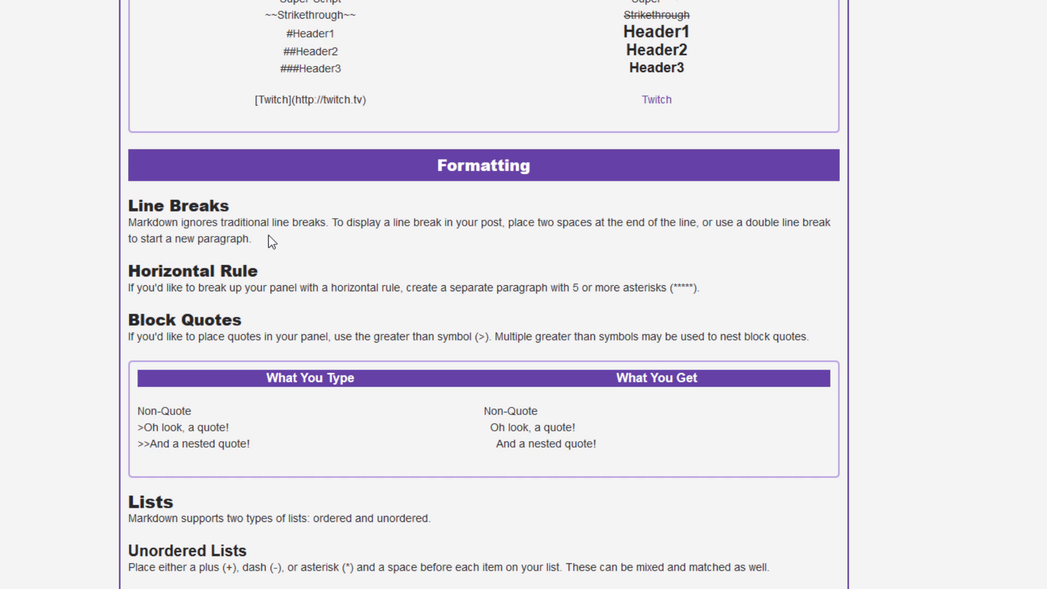
{"action": "left_click_drag", "start_coordinate": [263, 237], "coordinate": [129, 221]}
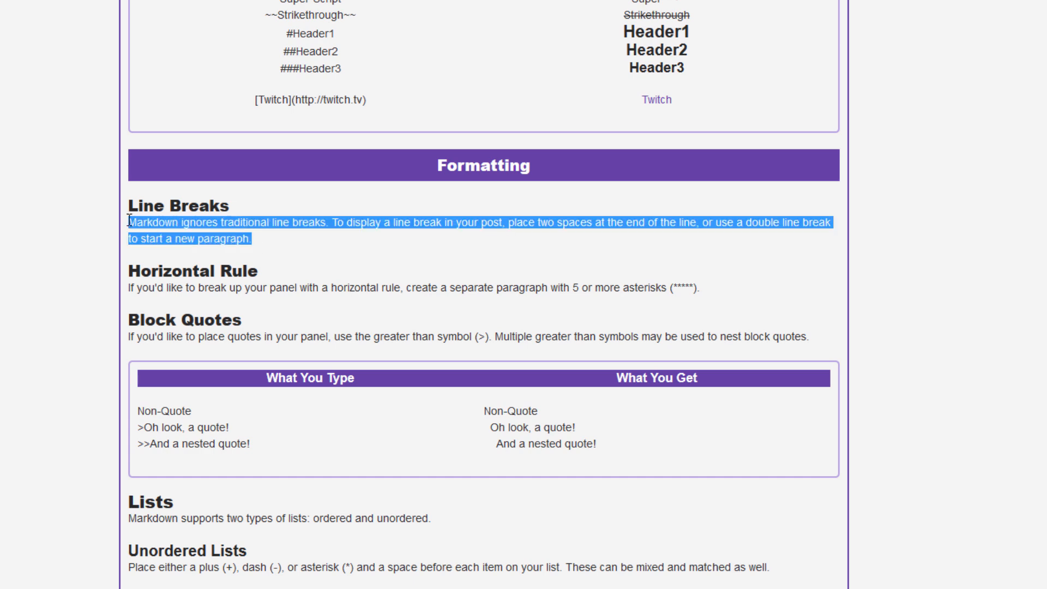
{"action": "left_click", "coordinate": [138, 222]}
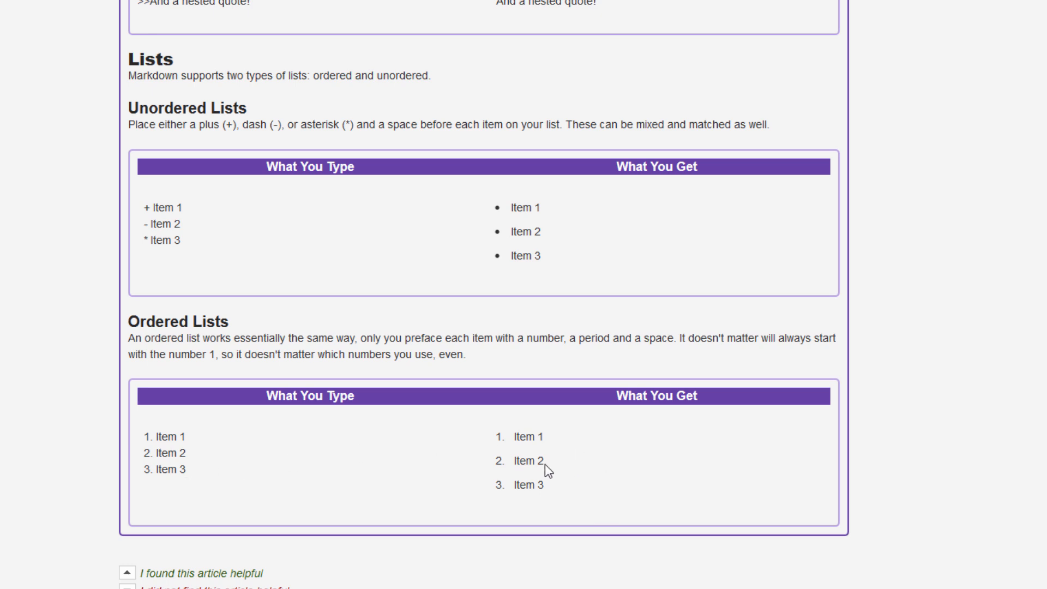
{"action": "scroll", "coordinate": [545, 464], "scroll_direction": "up", "scroll_amount": 15}
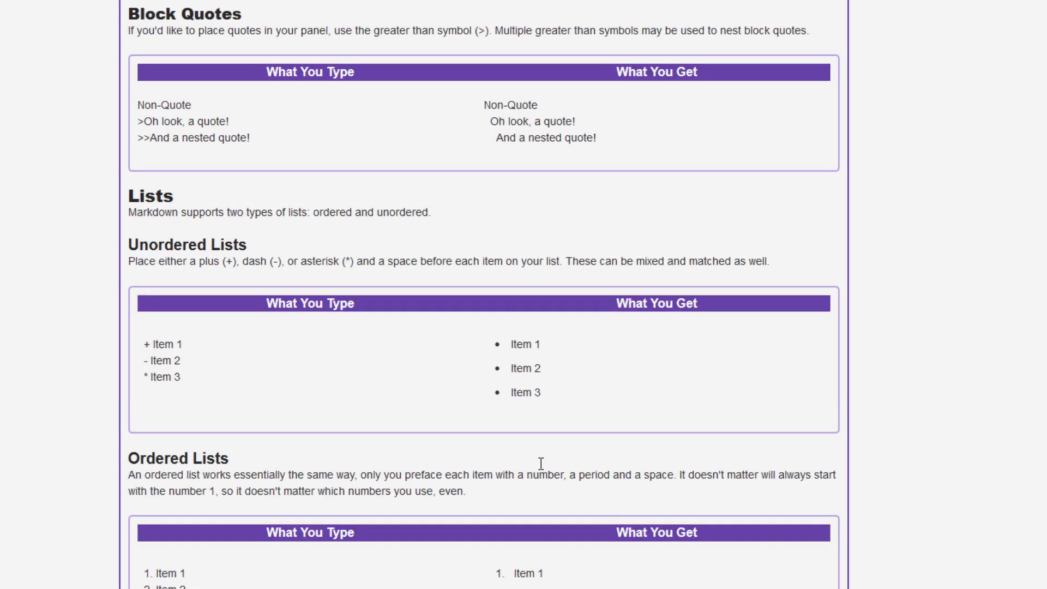
{"action": "scroll", "coordinate": [540, 469], "scroll_direction": "up", "scroll_amount": 2}
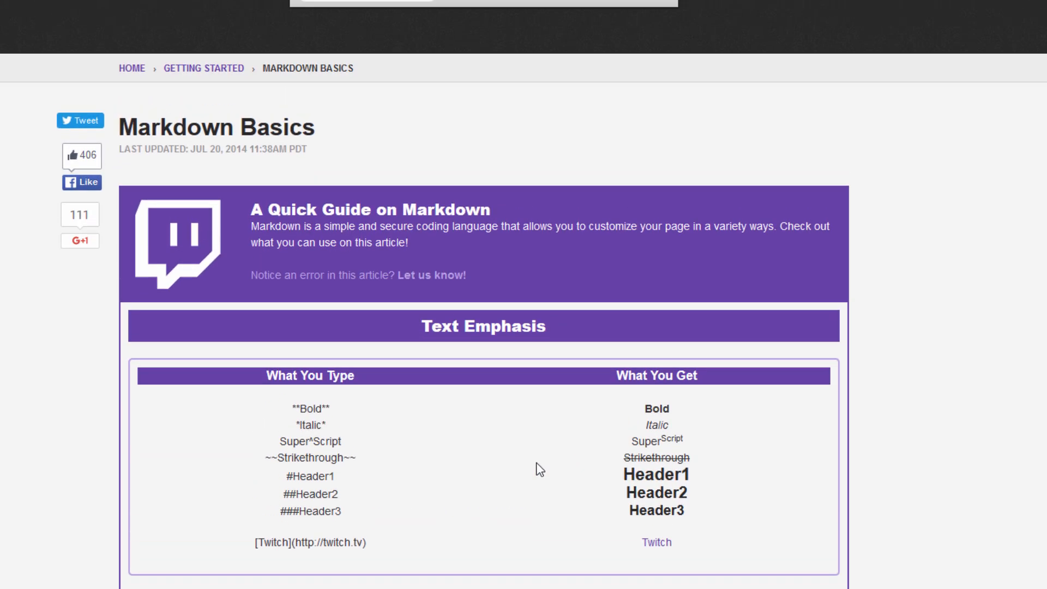